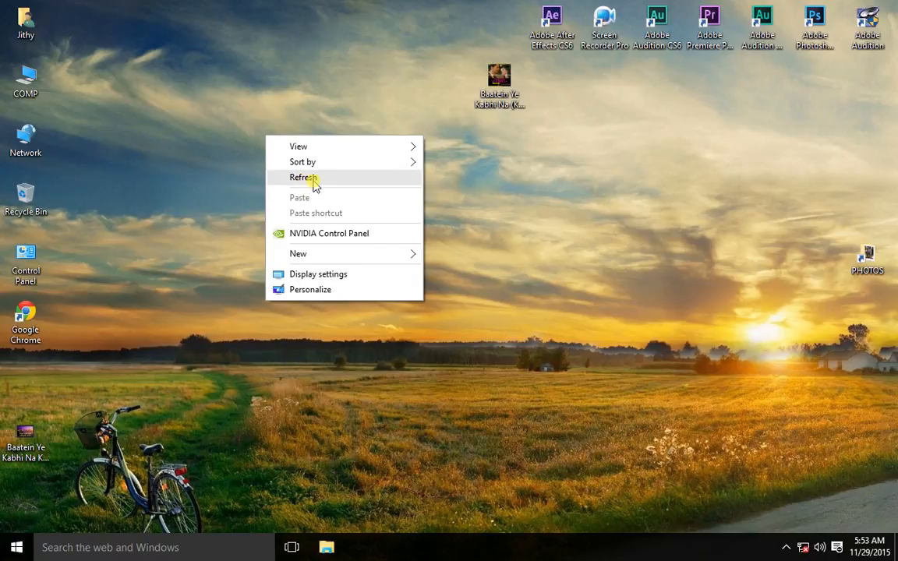
Refresh the desktop, start Photoshop CC 2015 and collapse the expanded Actions panel.
click(315, 181)
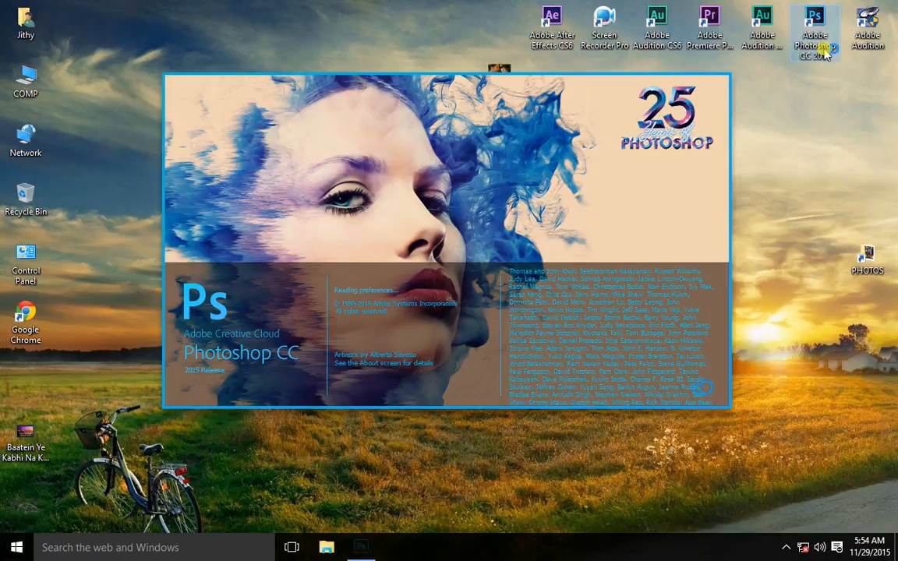
right_click(778, 132)
click(785, 171)
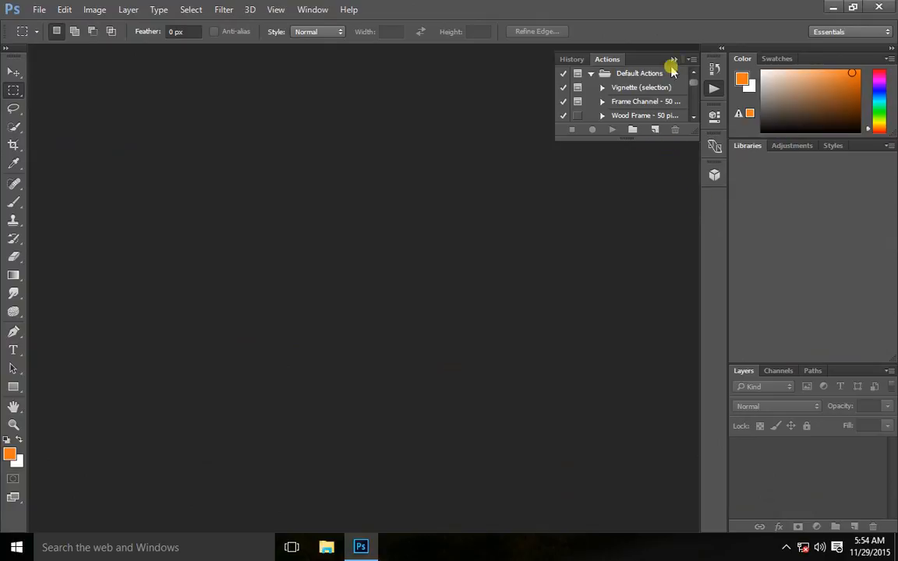
click(675, 61)
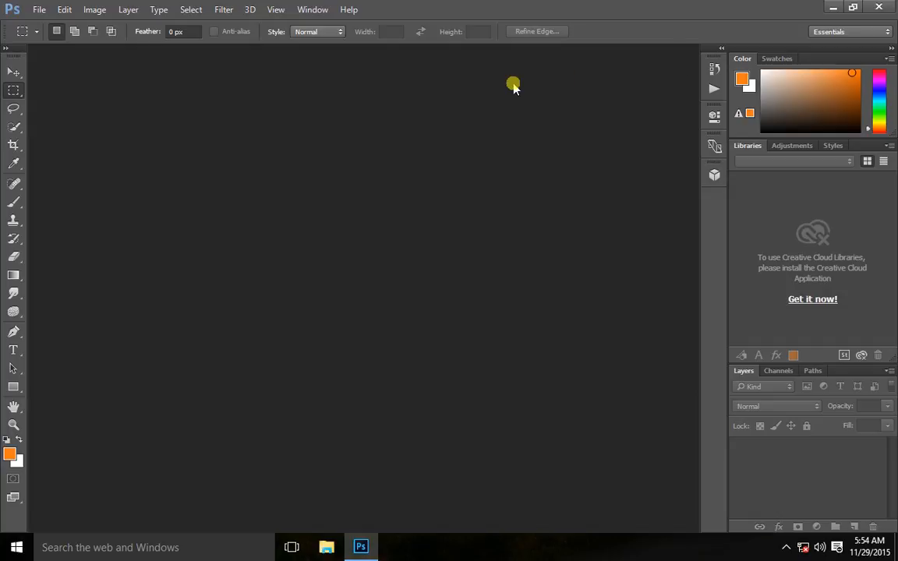
Start opening an image and browse to the PHOTOS folder on New Volume (E:).
click(39, 10)
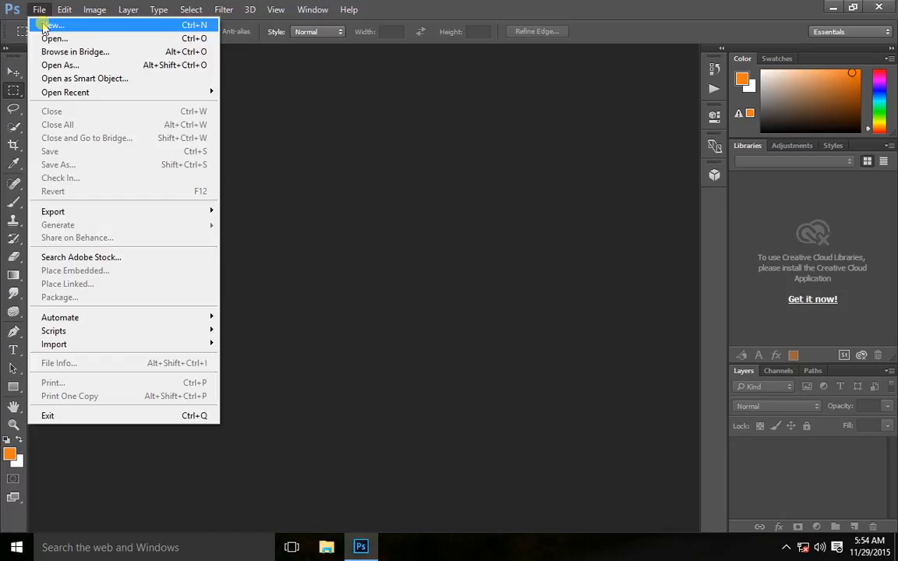
click(47, 37)
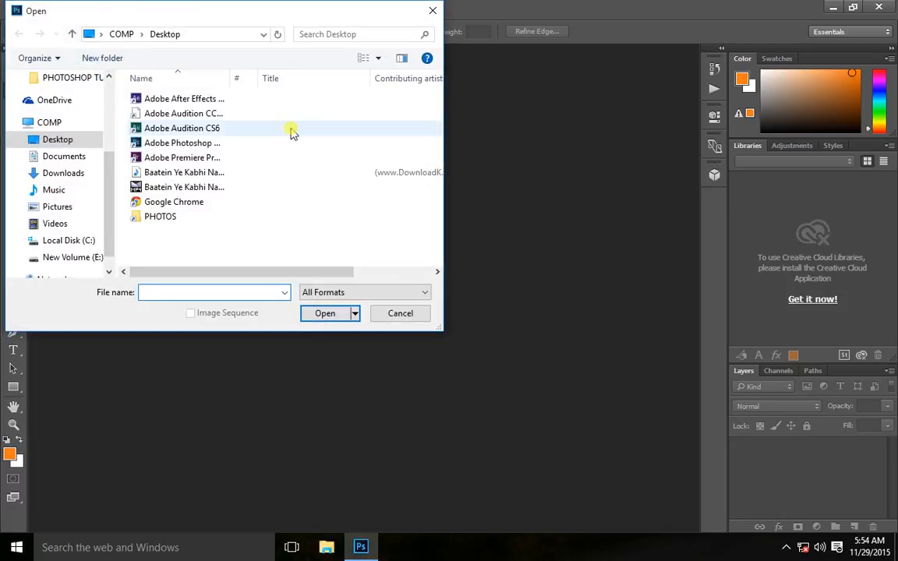
scroll(107, 242, down, 1)
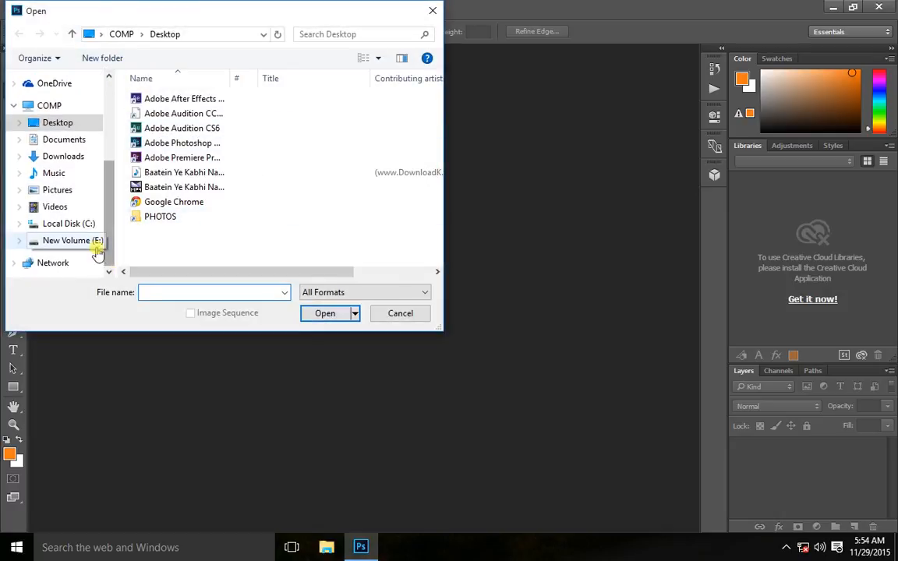
click(95, 244)
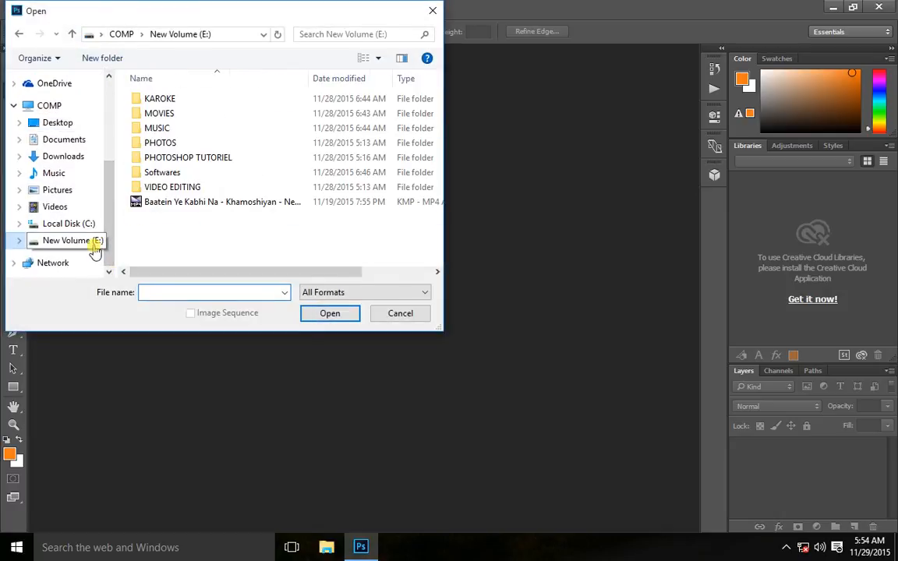
double_click(176, 143)
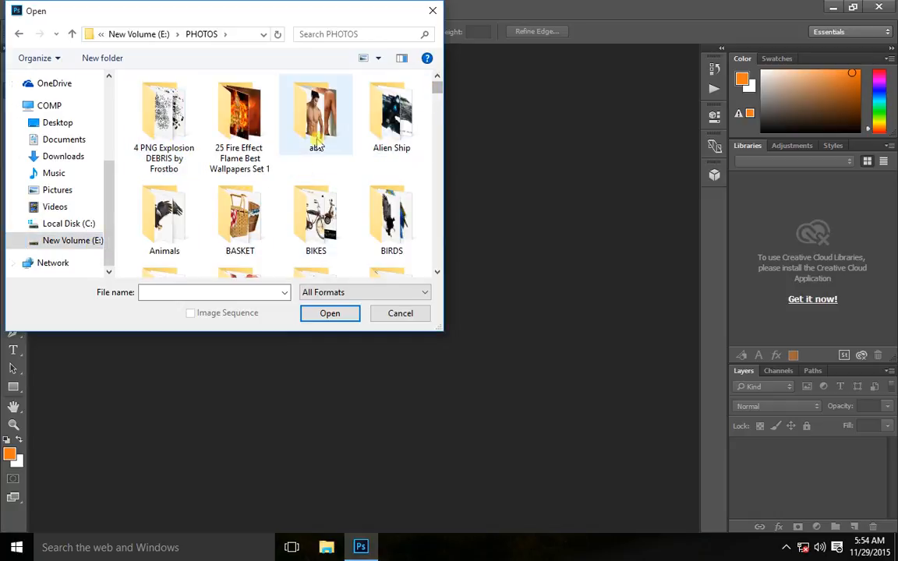
Open the motorcycle picture ktm_rc8-1920x1200.jpg from the CARS folder.
scroll(261, 185, down, 1)
click(390, 156)
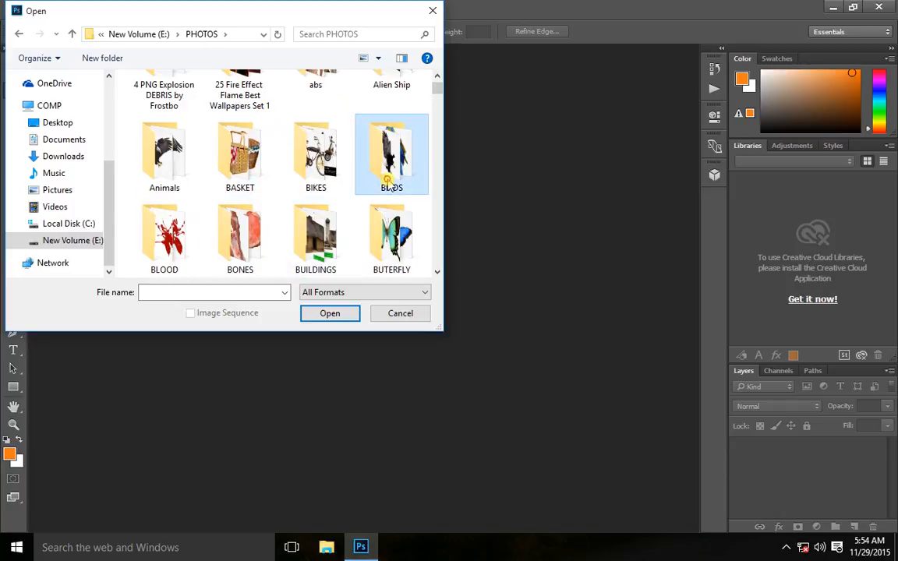
scroll(343, 183, down, 1)
double_click(164, 233)
scroll(375, 177, down, 5)
scroll(382, 178, down, 2)
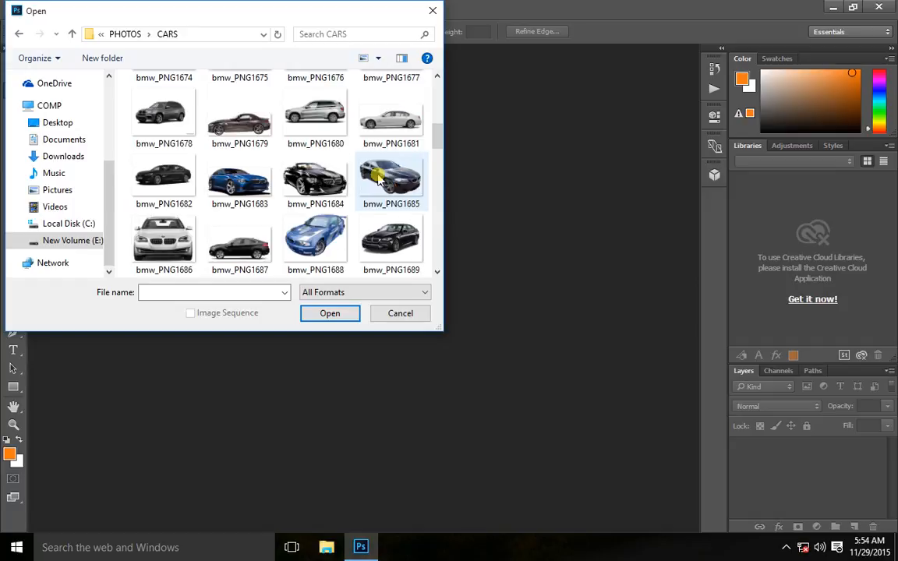
scroll(375, 176, down, 2)
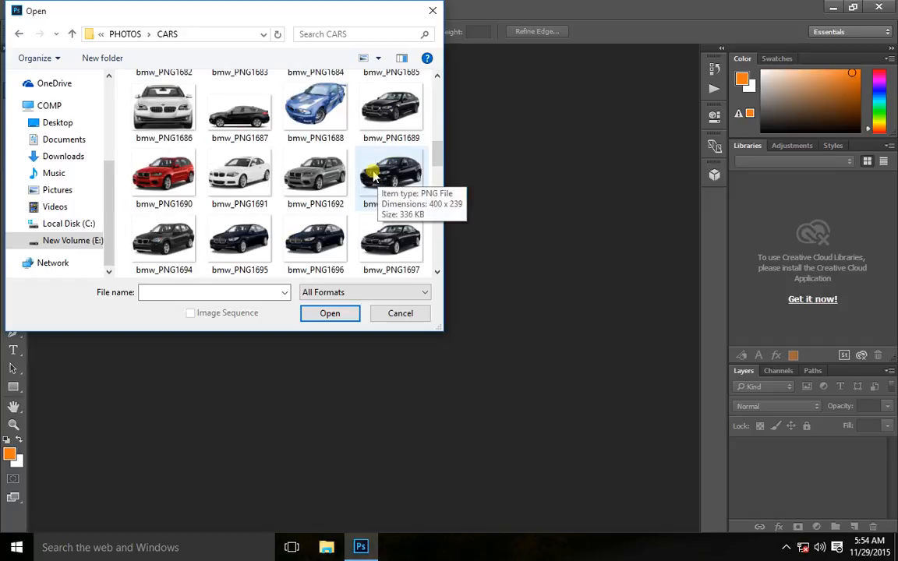
scroll(373, 176, down, 8)
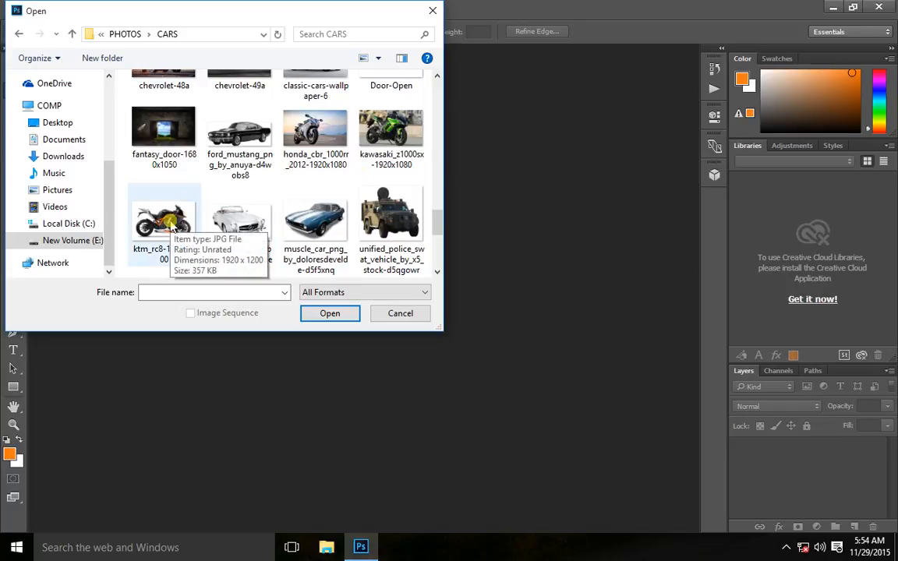
double_click(169, 223)
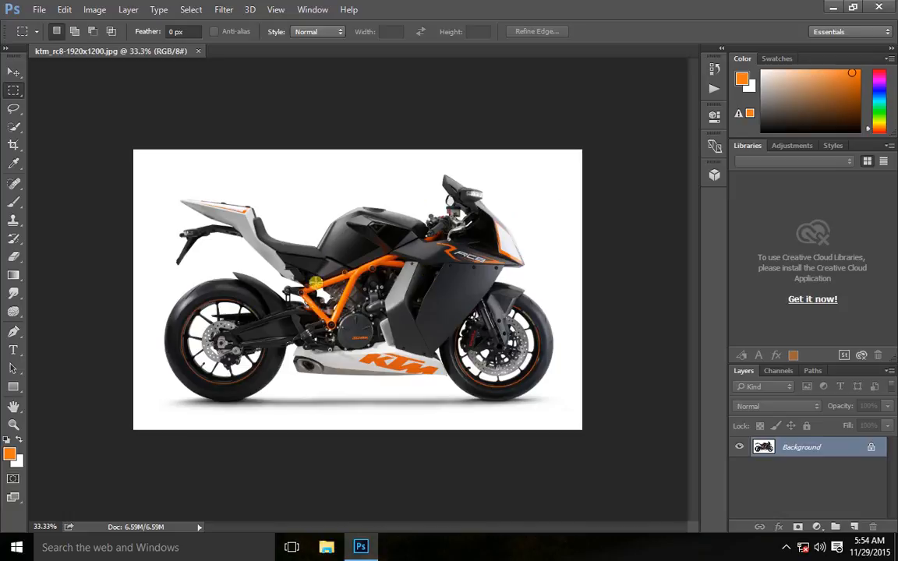
Duplicate the Background layer of the motorcycle image, keeping the default name Background copy.
right_click(801, 449)
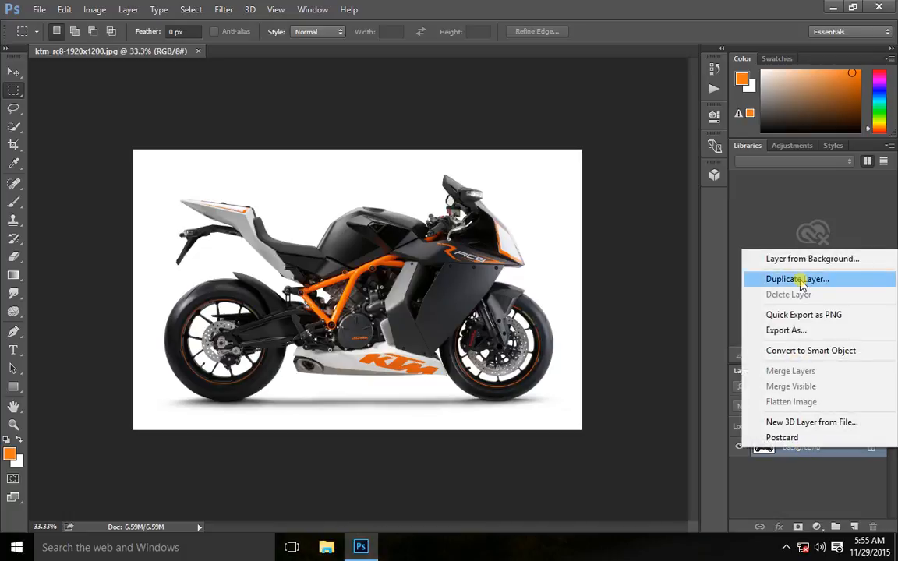
click(803, 279)
click(570, 165)
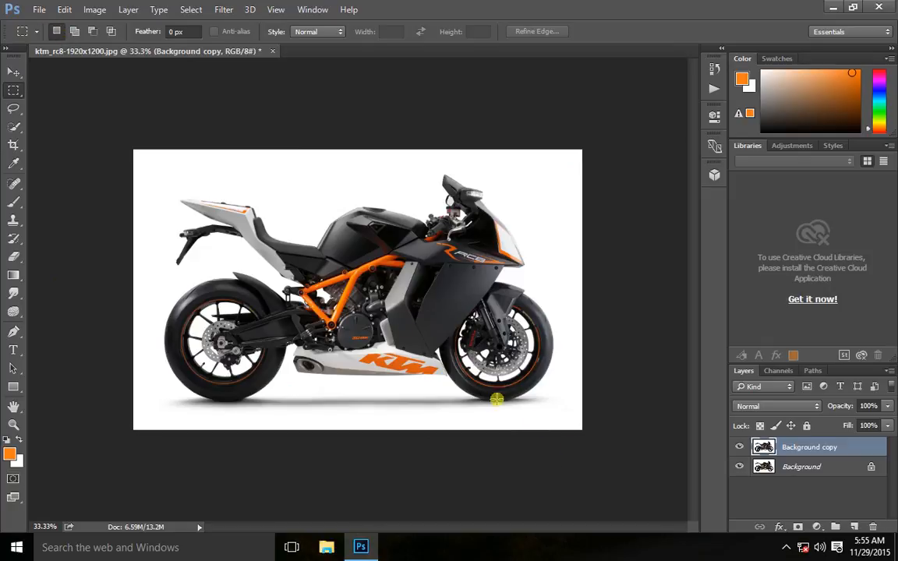
click(36, 9)
click(53, 38)
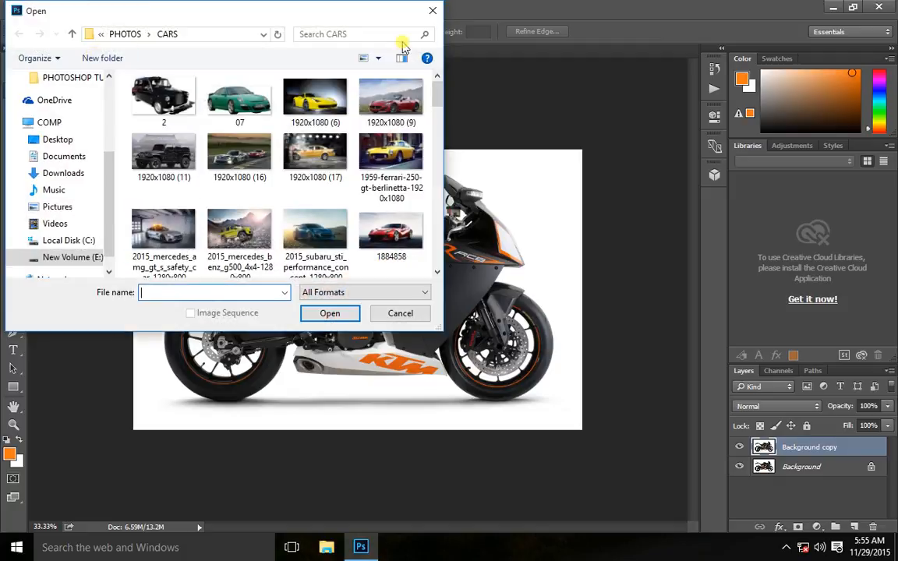
click(424, 7)
Start opening a second image and browse to the 25 Fire Effect Flame Best Wallpapers Set 1 folder inside PHOTOS.
click(38, 10)
click(53, 38)
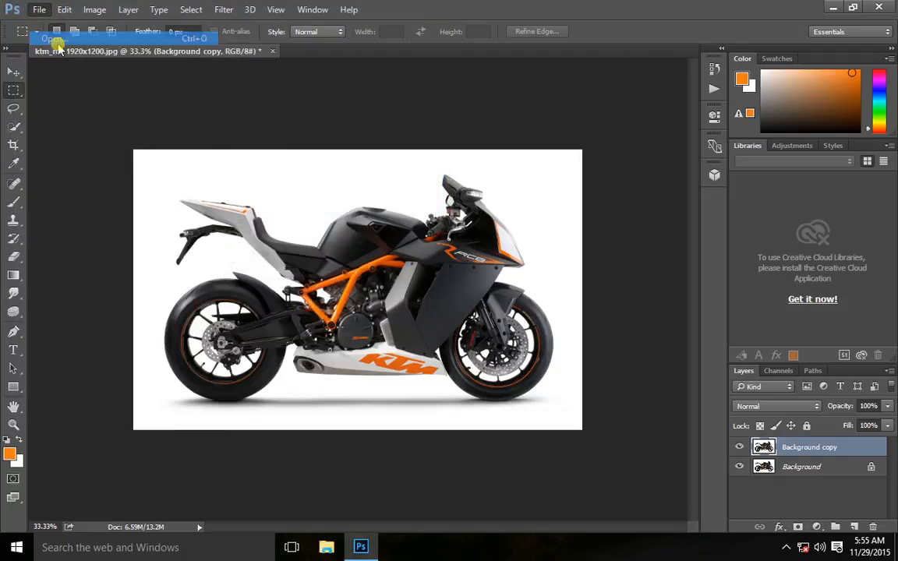
click(134, 32)
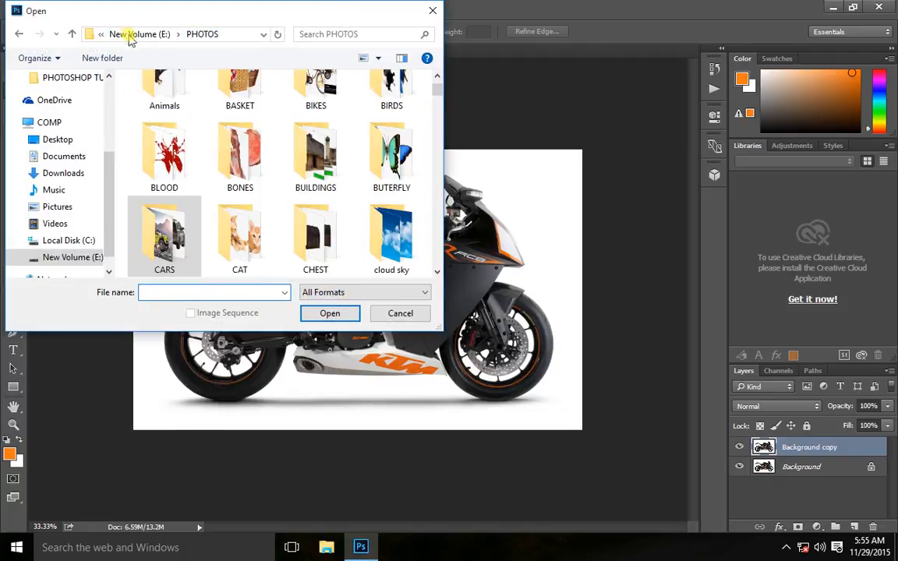
scroll(275, 237, down, 2)
scroll(276, 242, down, 2)
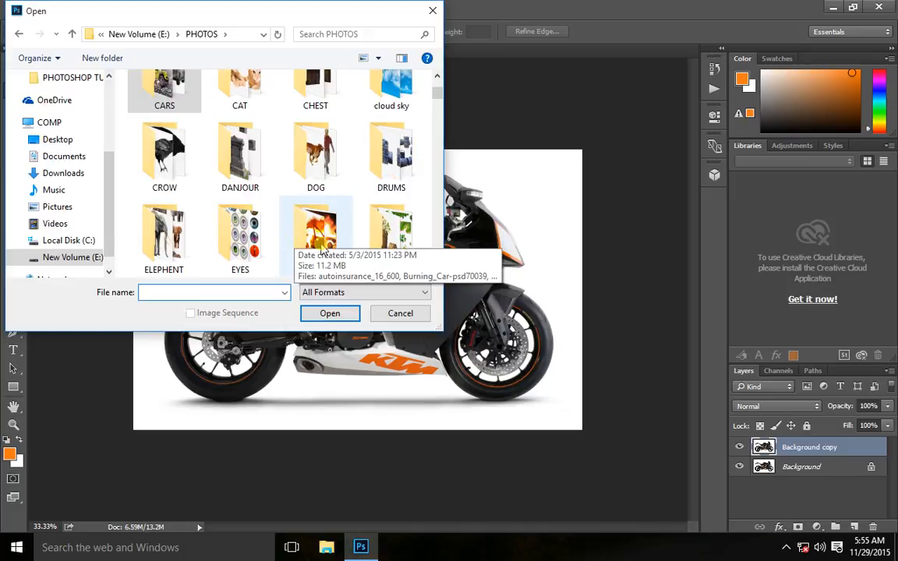
click(299, 223)
scroll(295, 162, up, 1)
scroll(257, 144, up, 3)
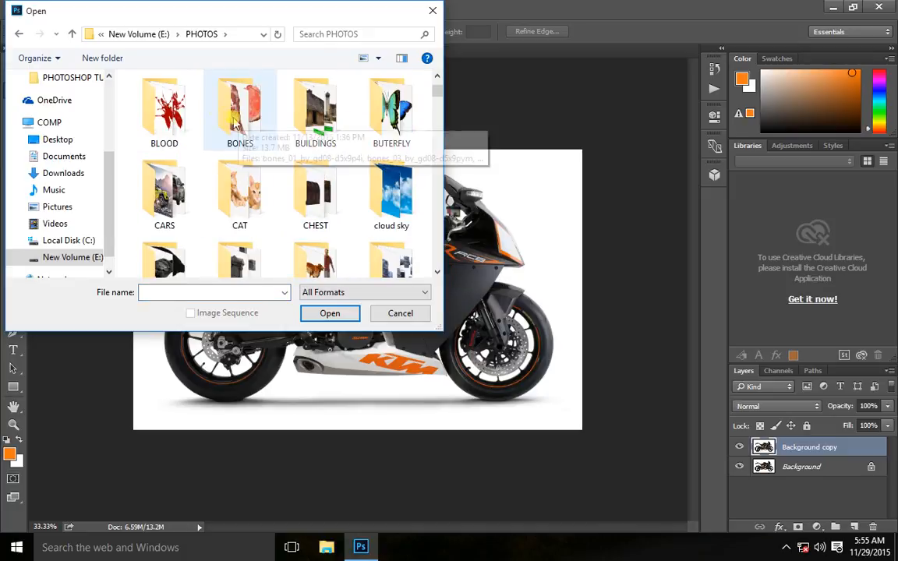
click(240, 131)
double_click(240, 131)
Open the burning skeleton rider picture Flame (20).jpg.
scroll(311, 225, down, 3)
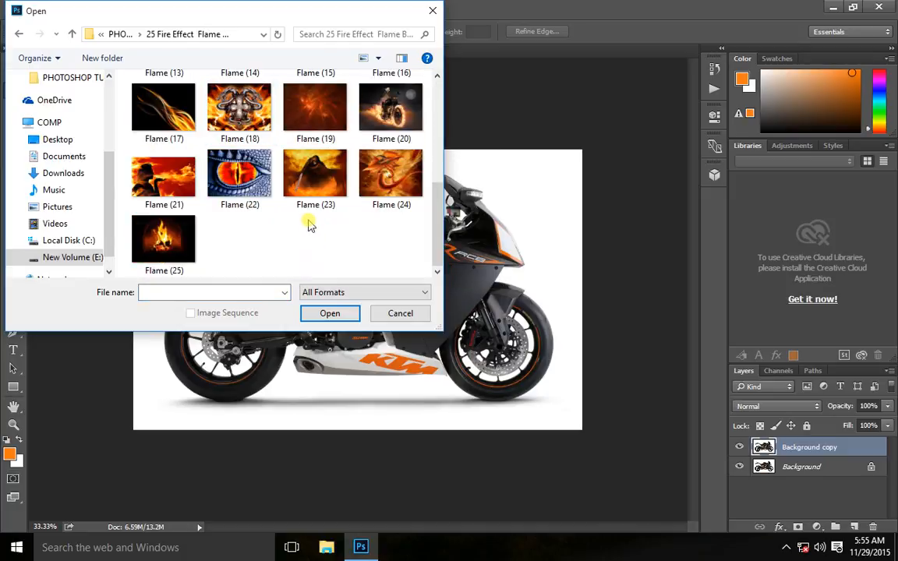
scroll(327, 191, up, 1)
double_click(371, 222)
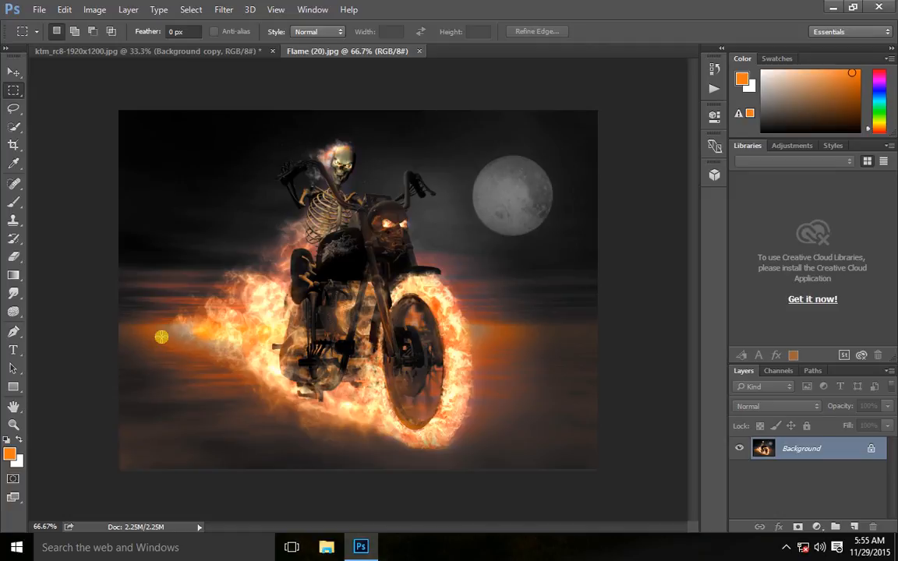
Copy the whole Flame (20).jpg image into the motorcycle document and move the pasted picture slightly up over the bike.
key(ctrl+a)
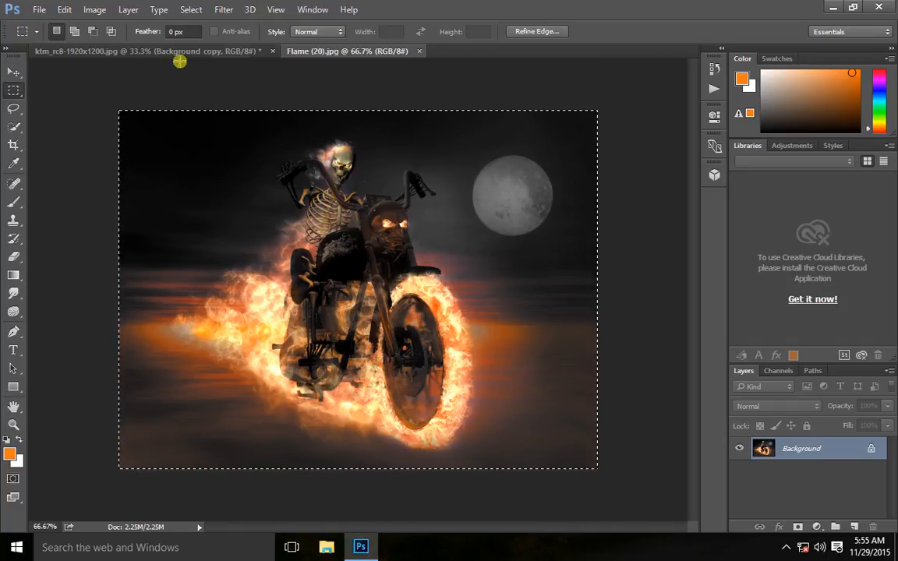
click(180, 51)
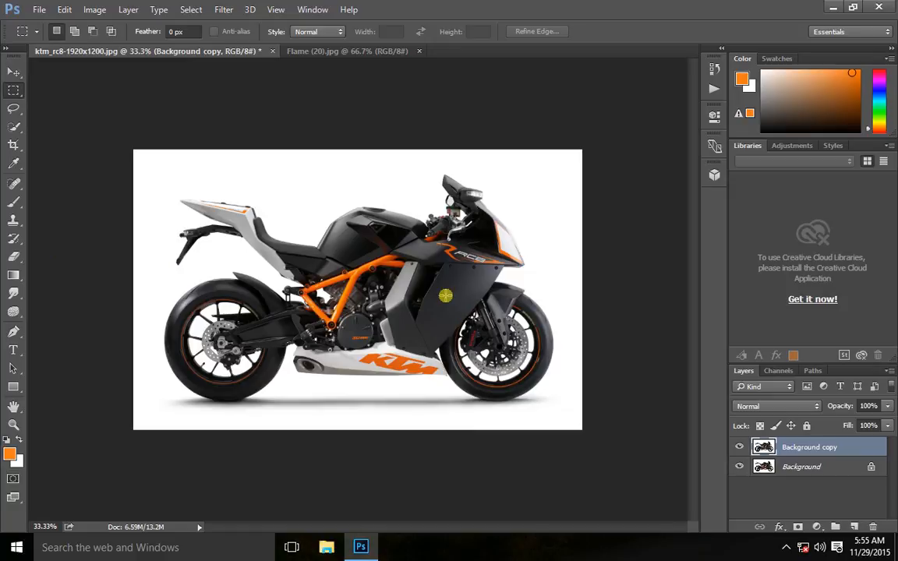
key(ctrl+v)
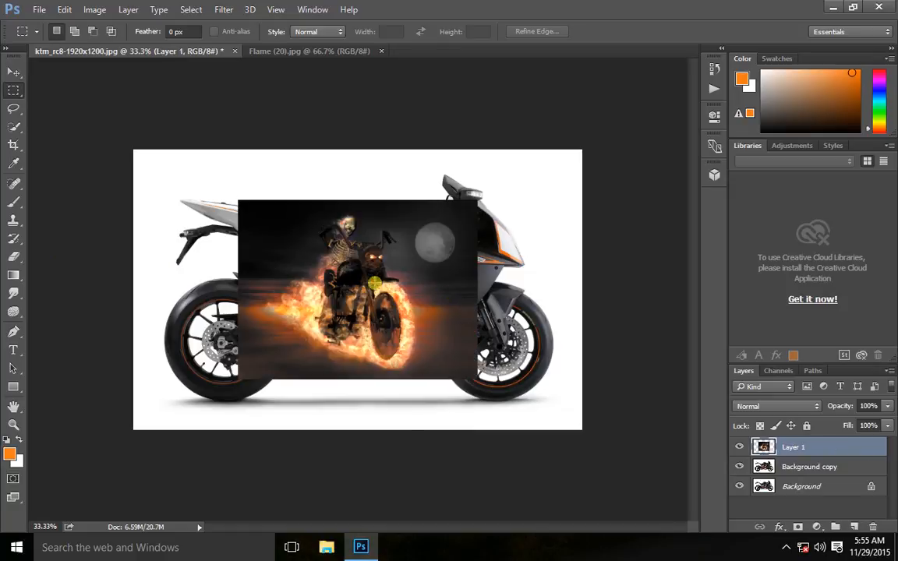
click(13, 72)
drag(405, 274, 417, 235)
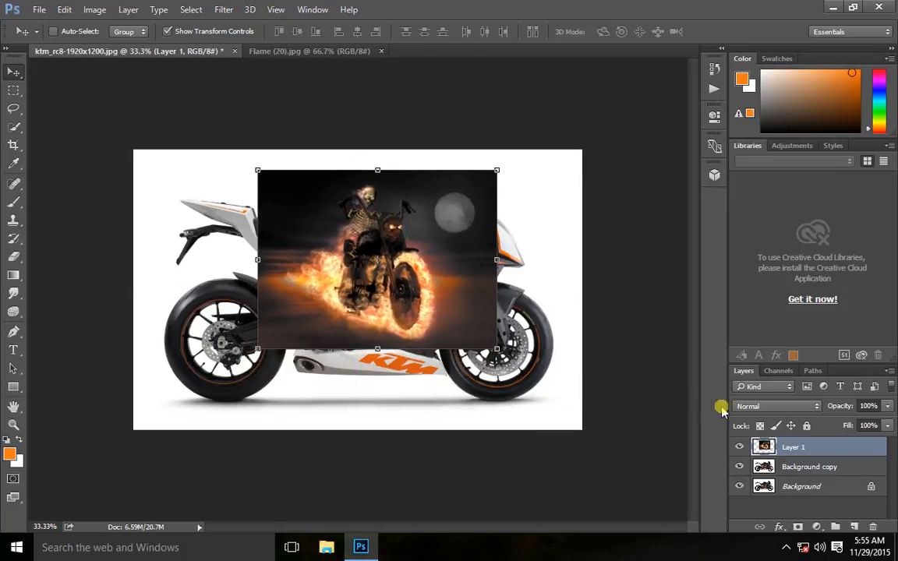
Set the flame layer's blend mode to Hard Light and move it over the motorcycle's front wheel.
click(749, 406)
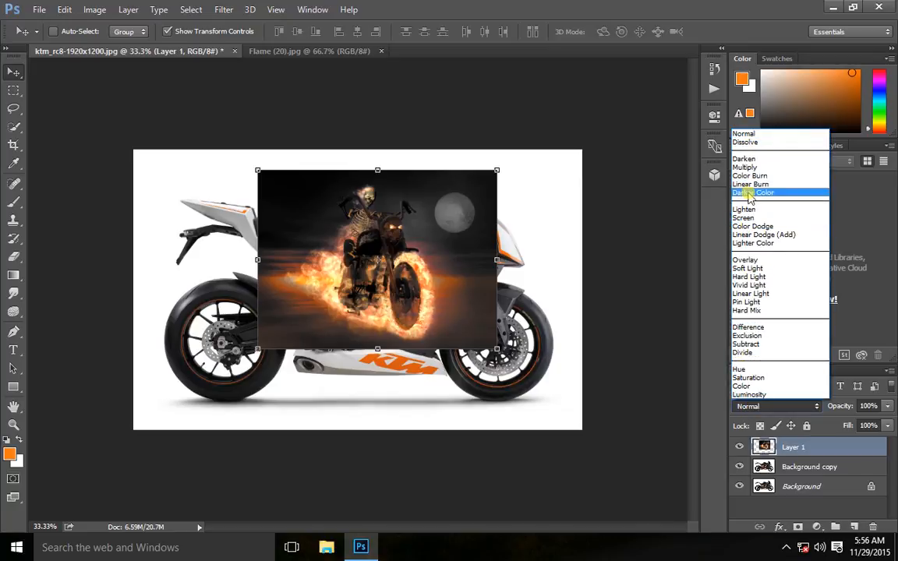
click(748, 277)
drag(394, 184, 517, 247)
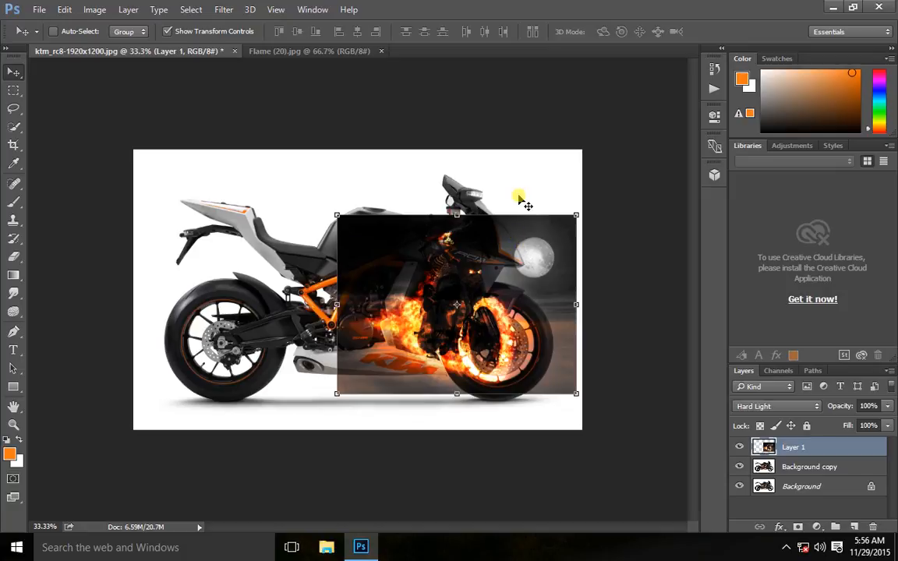
Stretch and skew the flame layer to about 158% width and 106% height, fitting its burning wheel to the motorcycle's front wheel.
key(ctrl)
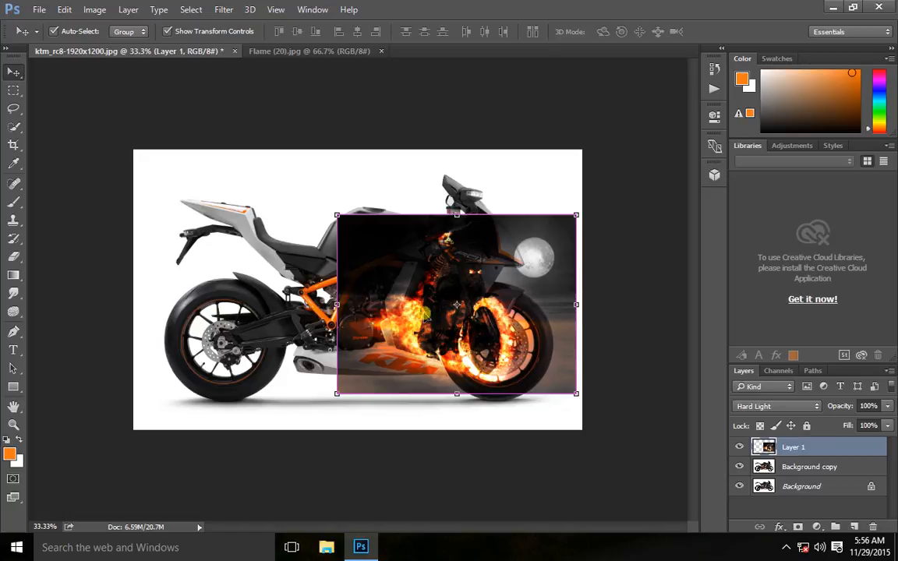
drag(576, 306, 618, 301)
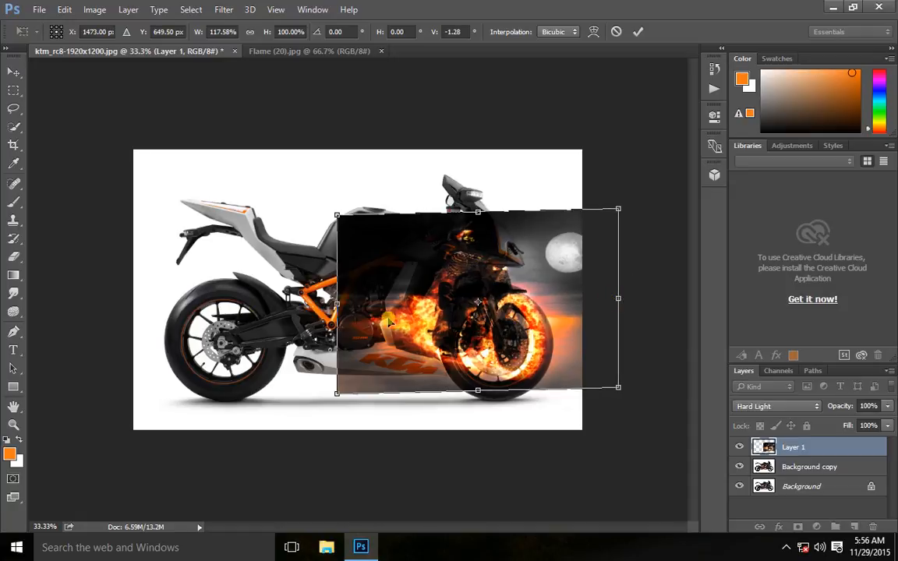
drag(337, 304, 266, 330)
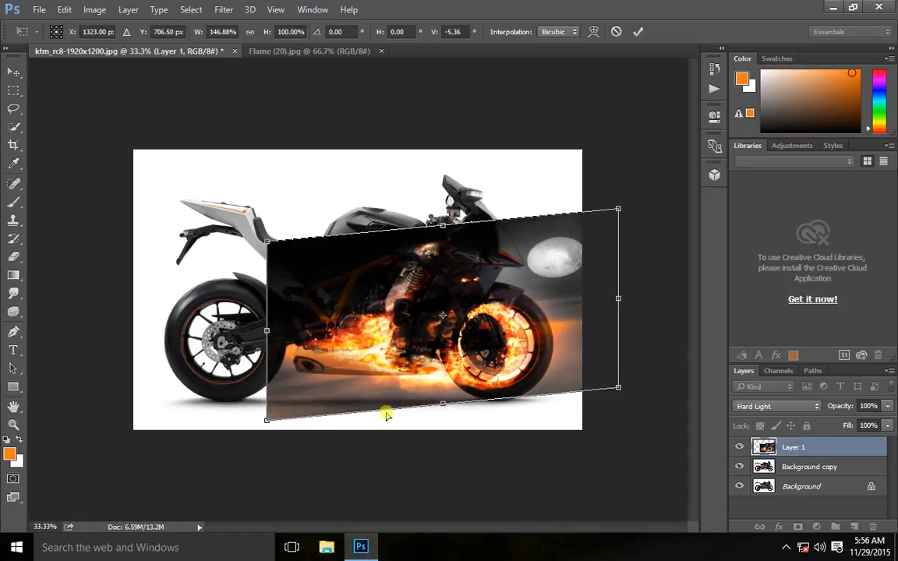
drag(441, 406, 445, 409)
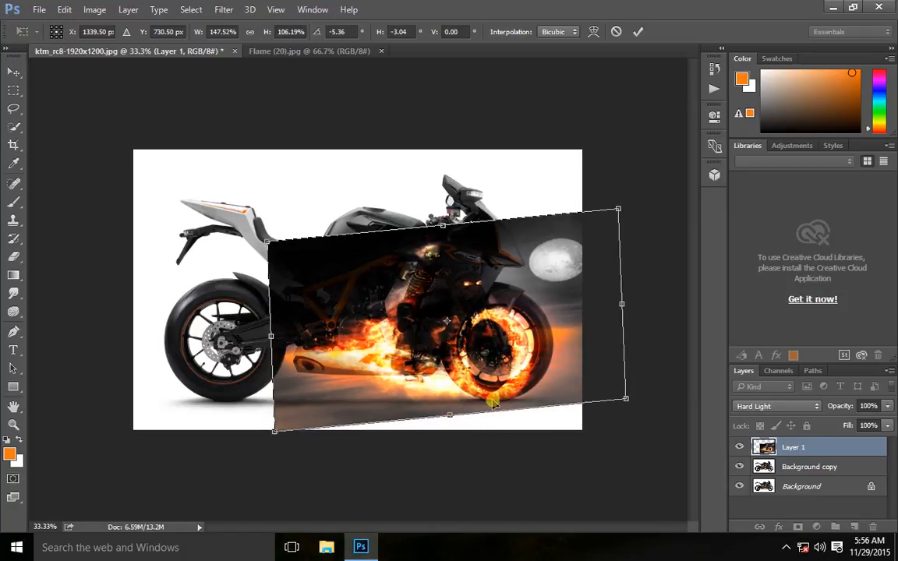
drag(623, 312, 646, 292)
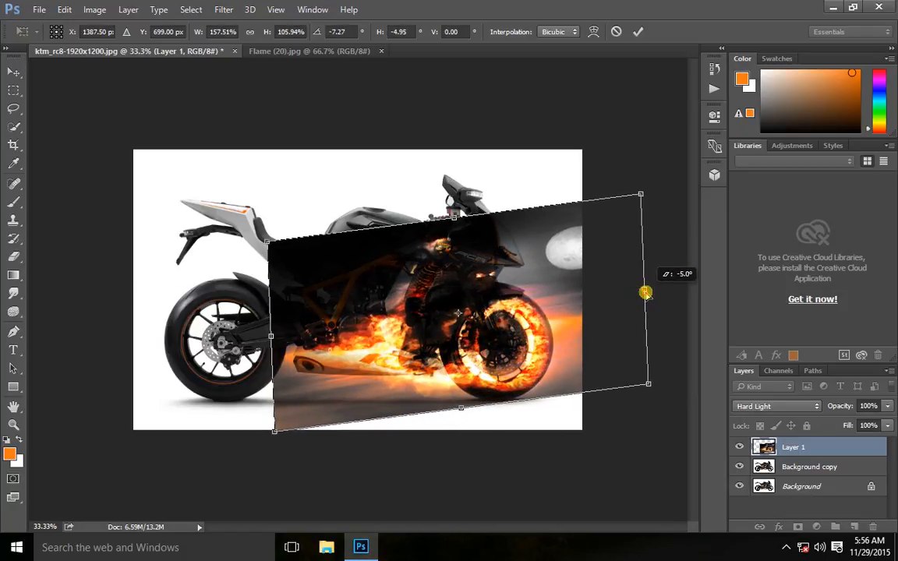
Enlarge the flame layer to about 168% width and 135% height, shifting its burning wheel onto the motorcycle's front wheel.
drag(451, 228, 445, 156)
drag(530, 300, 519, 311)
drag(632, 273, 644, 270)
drag(439, 172, 439, 182)
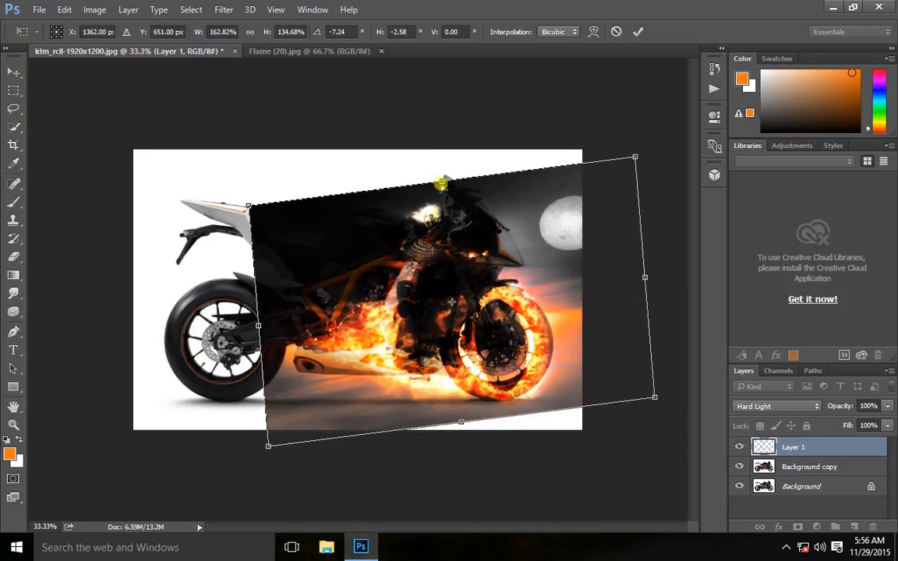
drag(507, 323, 495, 324)
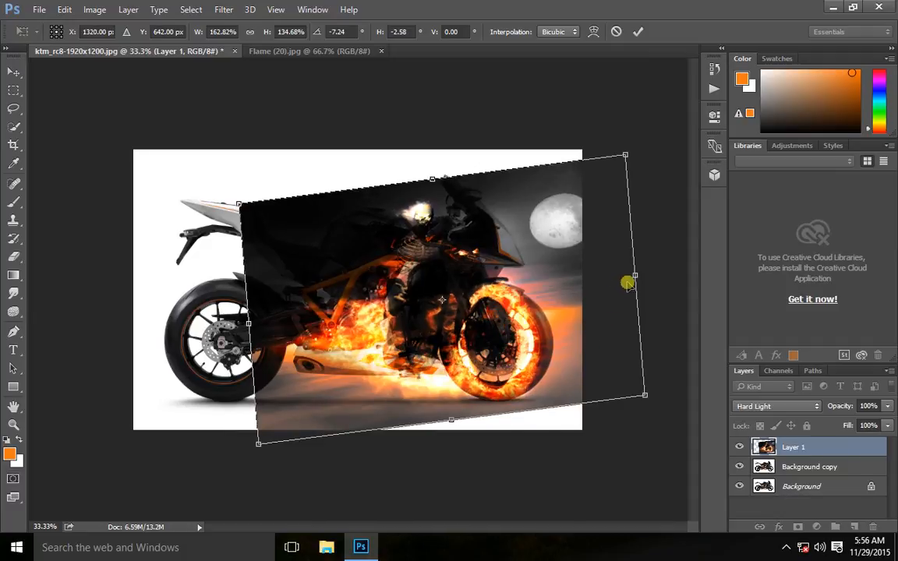
drag(637, 277, 646, 282)
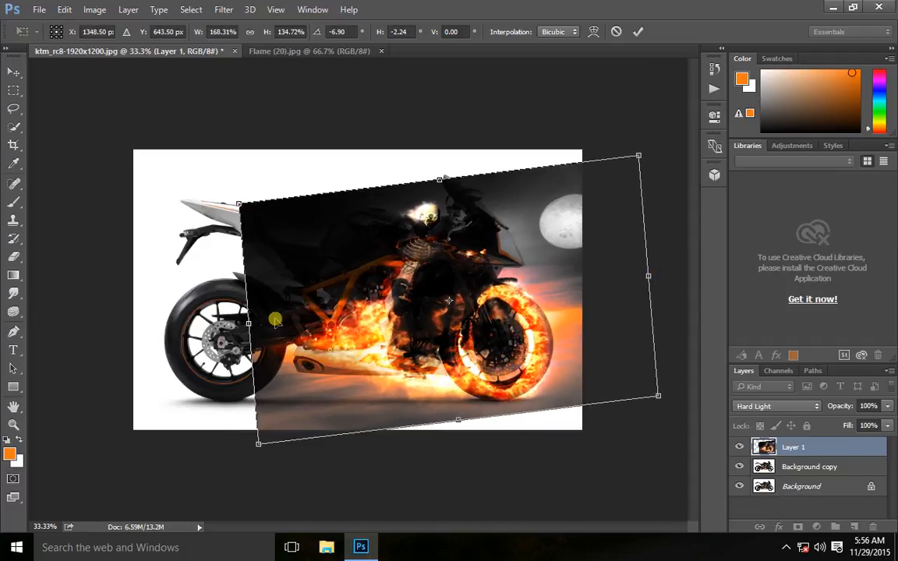
Refine the flame layer to about 181% width and 130% height with a slight skew matching the front wheel, and apply the transformation.
drag(248, 323, 233, 330)
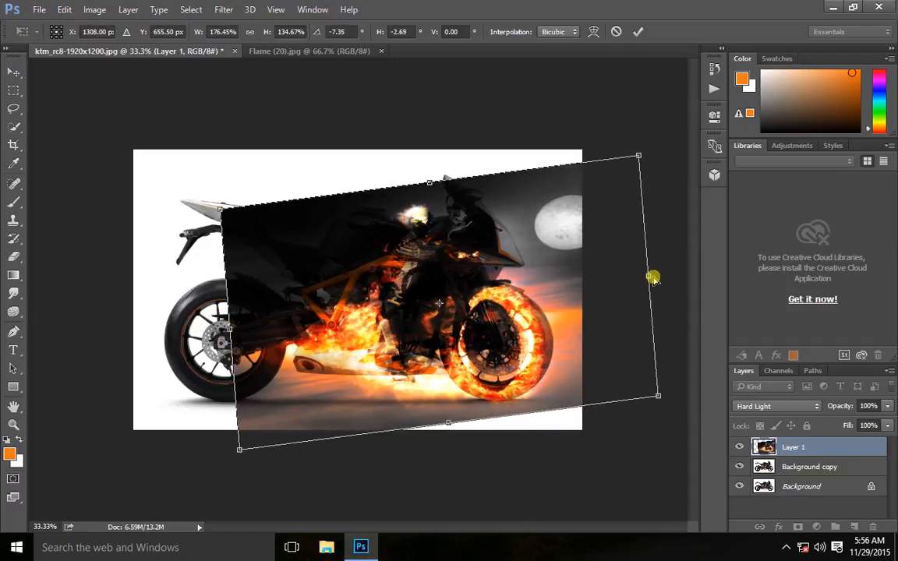
drag(649, 279, 657, 276)
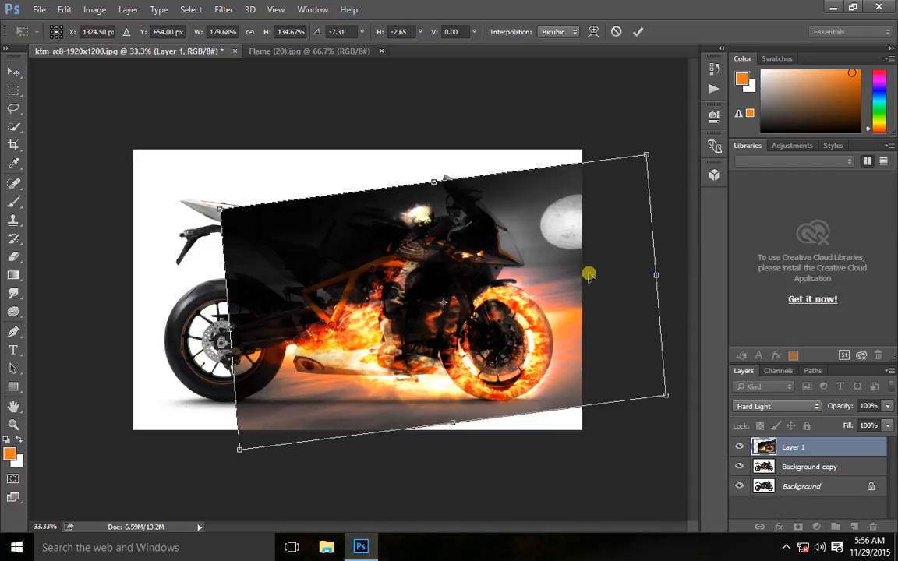
drag(433, 183, 434, 187)
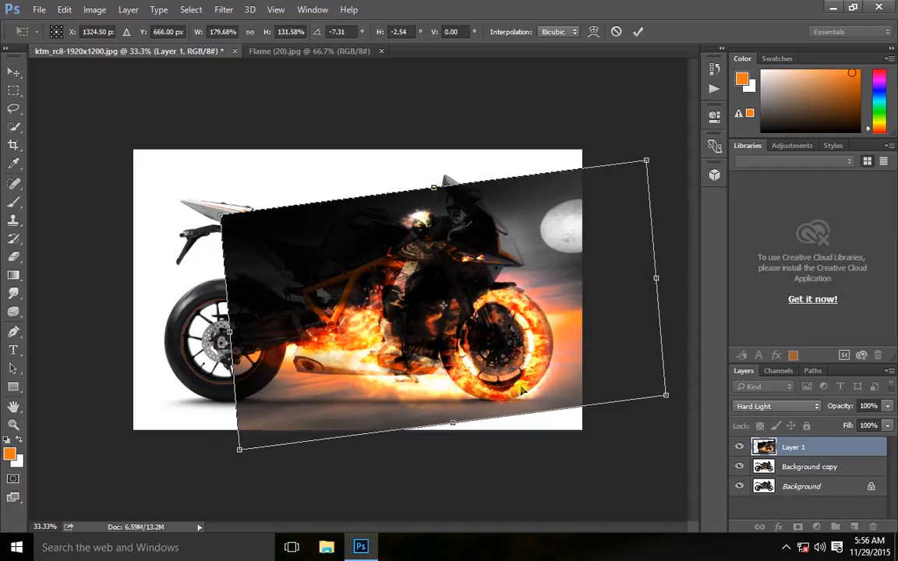
drag(452, 422, 452, 419)
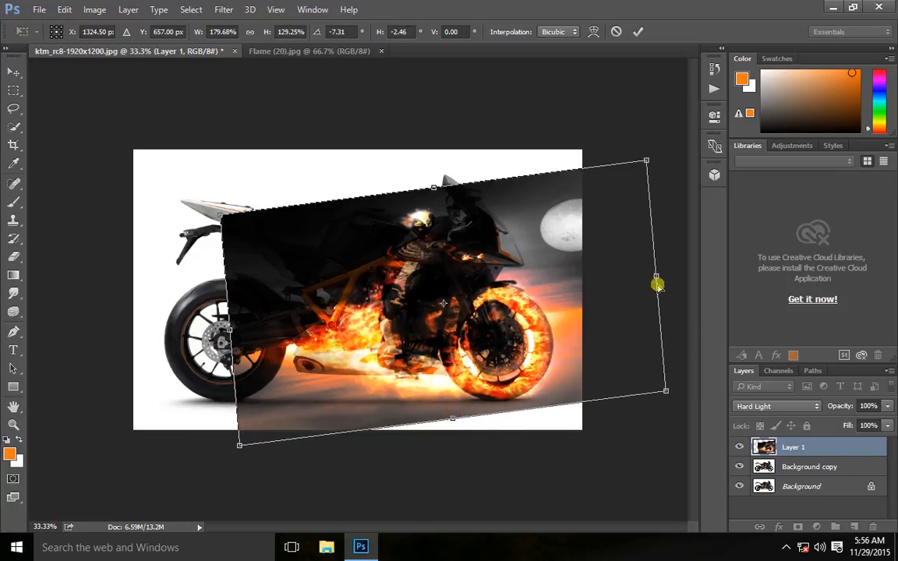
drag(659, 276, 664, 272)
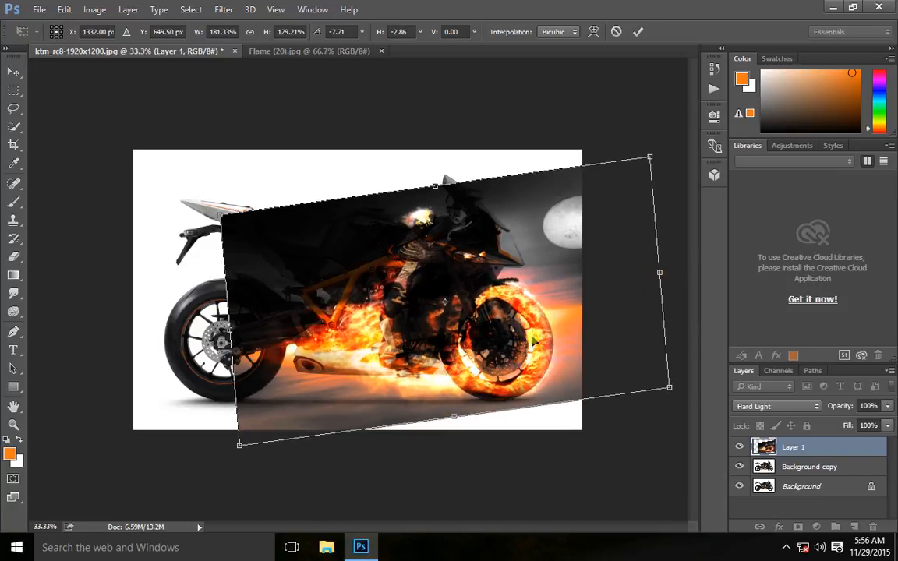
drag(454, 419, 449, 418)
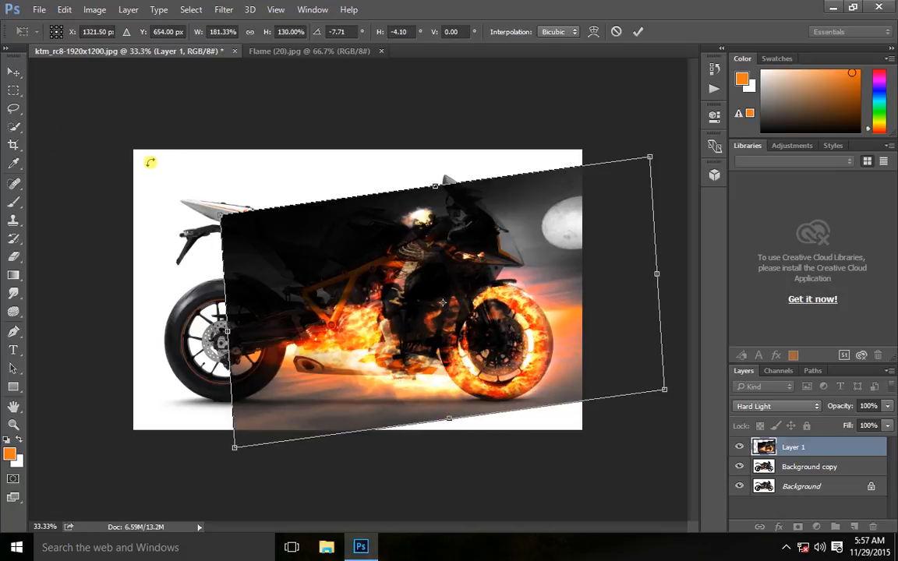
click(13, 71)
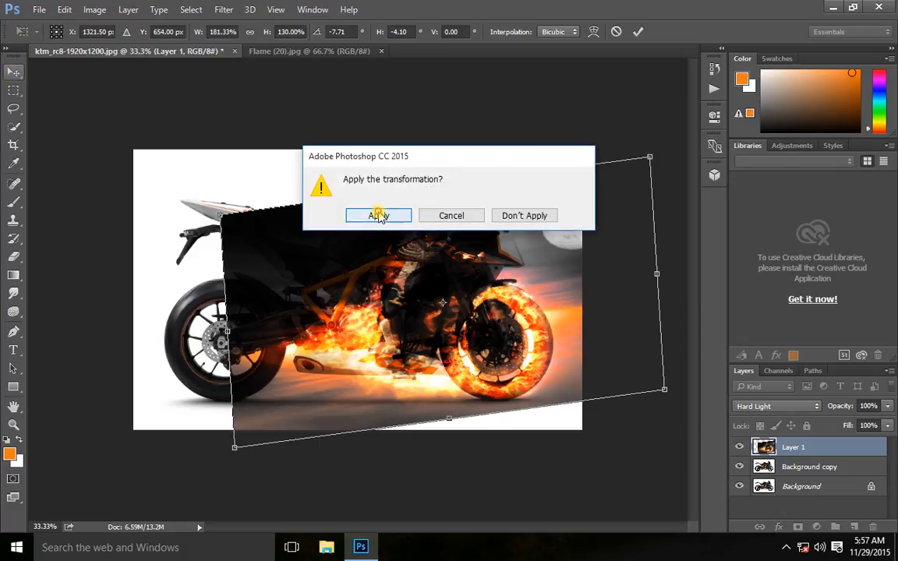
click(379, 214)
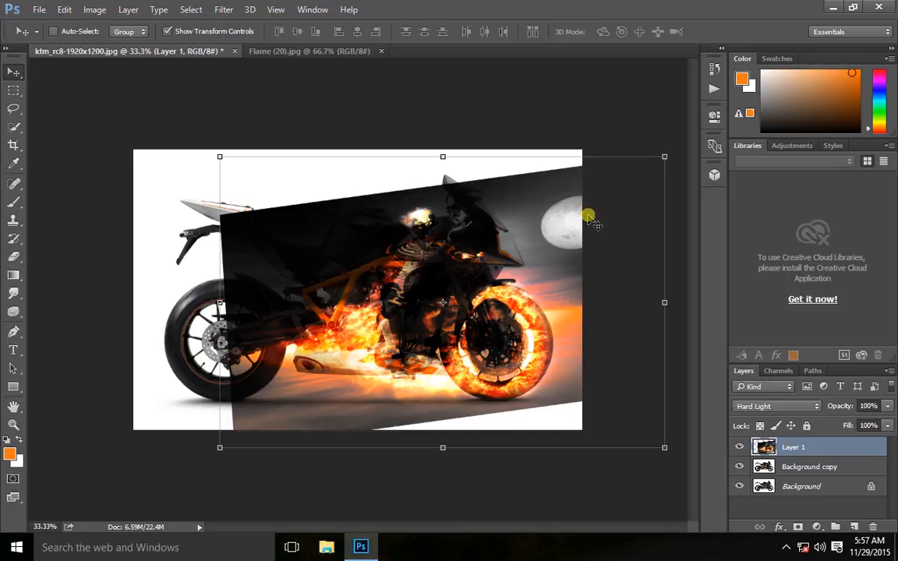
Erase the dark background, moon and rider's upper body from Layer 1 around the motorcycle with a soft 176 px eraser.
click(13, 259)
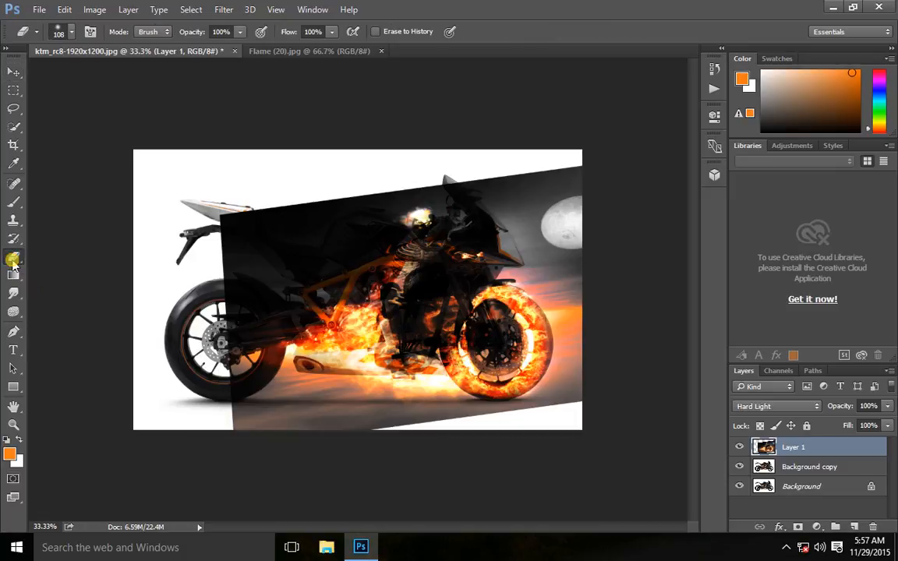
click(71, 36)
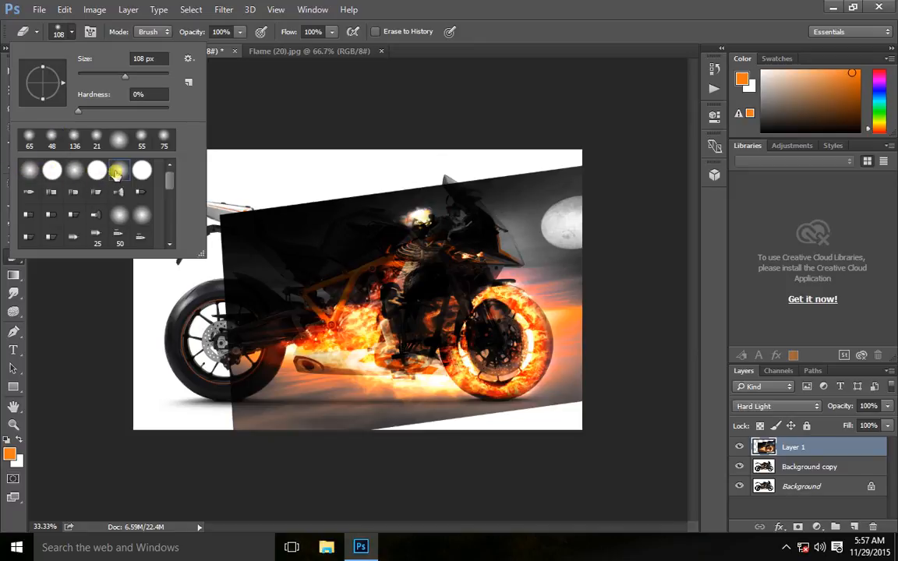
double_click(116, 171)
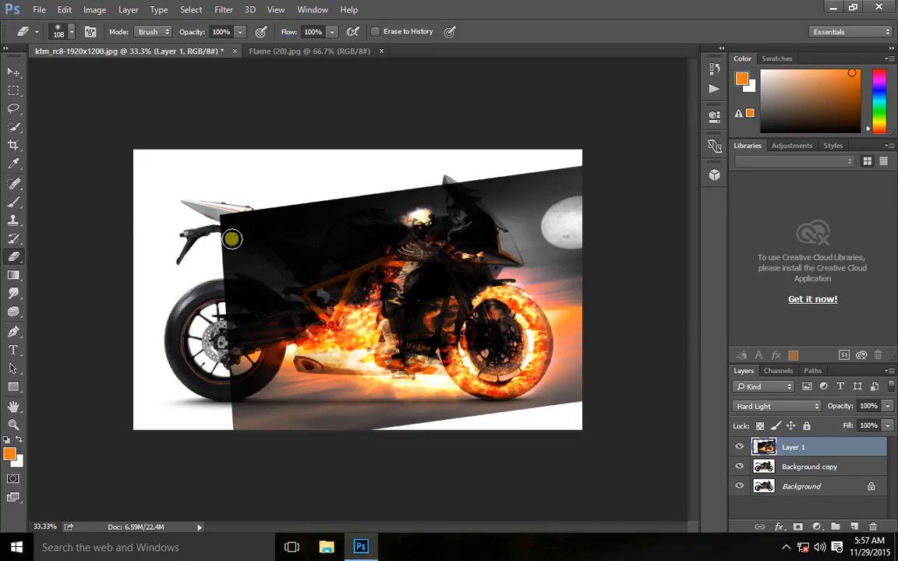
right_click(259, 249)
drag(353, 275, 370, 273)
mouse_move(270, 206)
mouse_down()
mouse_move(248, 255)
mouse_move(228, 243)
mouse_move(346, 127)
mouse_move(349, 180)
mouse_move(323, 193)
mouse_move(375, 167)
mouse_move(378, 201)
mouse_move(160, 230)
mouse_move(110, 228)
mouse_move(347, 192)
mouse_move(484, 195)
mouse_move(490, 208)
mouse_move(523, 162)
mouse_move(547, 228)
mouse_move(545, 242)
mouse_move(519, 230)
mouse_move(520, 242)
mouse_move(560, 264)
mouse_move(528, 265)
mouse_move(554, 286)
mouse_move(572, 268)
mouse_move(564, 283)
mouse_move(569, 179)
mouse_up()
mouse_move(418, 230)
mouse_down()
mouse_move(247, 279)
mouse_move(249, 263)
mouse_move(244, 302)
mouse_move(222, 249)
mouse_move(220, 336)
mouse_move(239, 410)
mouse_move(420, 409)
mouse_move(354, 414)
mouse_move(208, 403)
mouse_move(511, 412)
mouse_move(558, 402)
mouse_move(581, 393)
mouse_move(579, 322)
mouse_move(574, 364)
mouse_move(525, 420)
mouse_move(548, 408)
mouse_move(547, 400)
mouse_move(501, 419)
mouse_up()
mouse_move(325, 413)
mouse_down()
mouse_move(257, 394)
mouse_move(275, 406)
mouse_move(336, 407)
mouse_up()
mouse_move(312, 373)
mouse_down()
mouse_move(269, 339)
mouse_move(322, 401)
mouse_move(310, 367)
mouse_move(265, 337)
mouse_move(282, 394)
mouse_move(282, 450)
mouse_up()
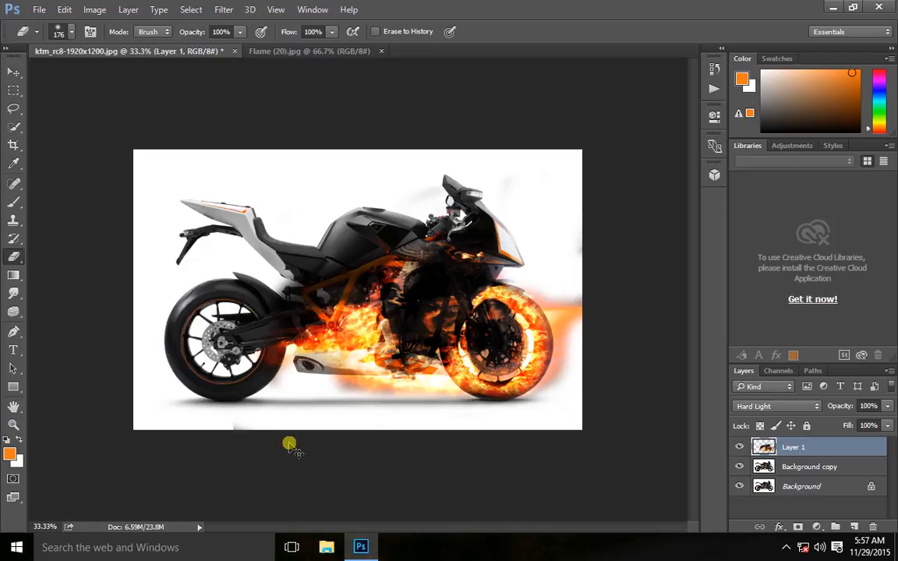
Undo the last eraser strokes beneath the exhaust to bring back the flames there.
key(ctrl+alt+z)
key(ctrl+alt+z)
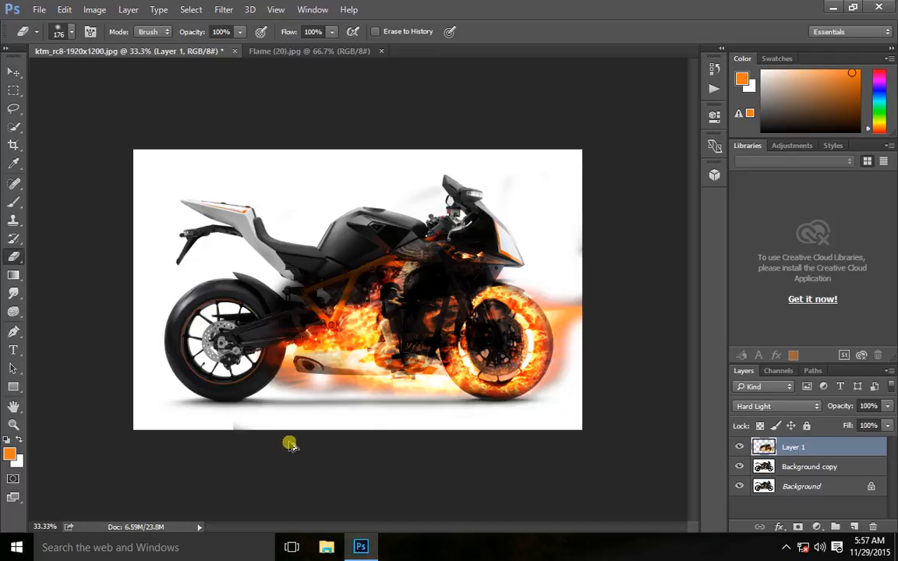
drag(306, 402, 306, 401)
key(ctrl+z)
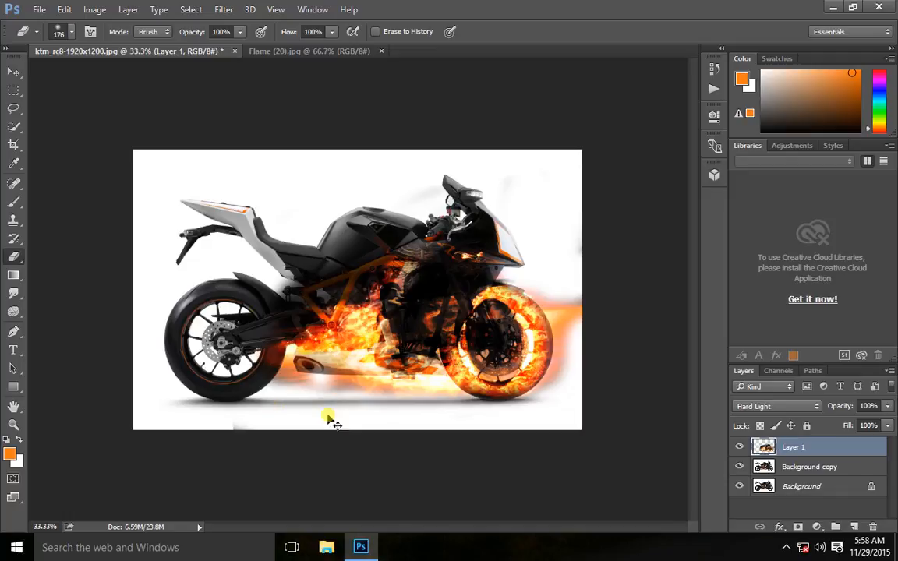
key(ctrl+alt+z)
key(ctrl+alt+z)
key(ctrl+alt+z)
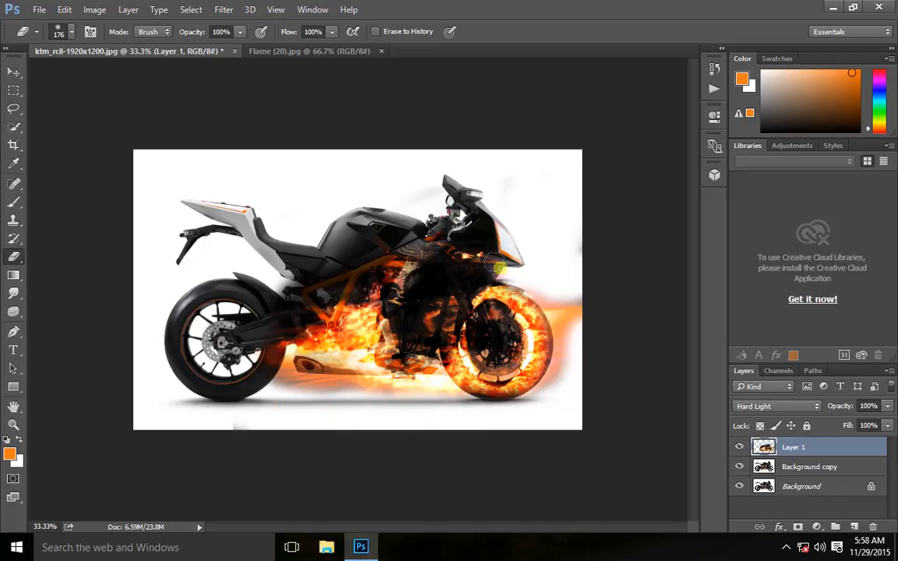
Erase the flame layer from the front fairing and orange frame, cleaning the lower fairing with a soft 60 px eraser.
mouse_move(431, 276)
mouse_down()
mouse_move(399, 257)
mouse_move(424, 245)
mouse_move(462, 288)
mouse_move(444, 234)
mouse_move(508, 257)
mouse_move(493, 269)
mouse_up()
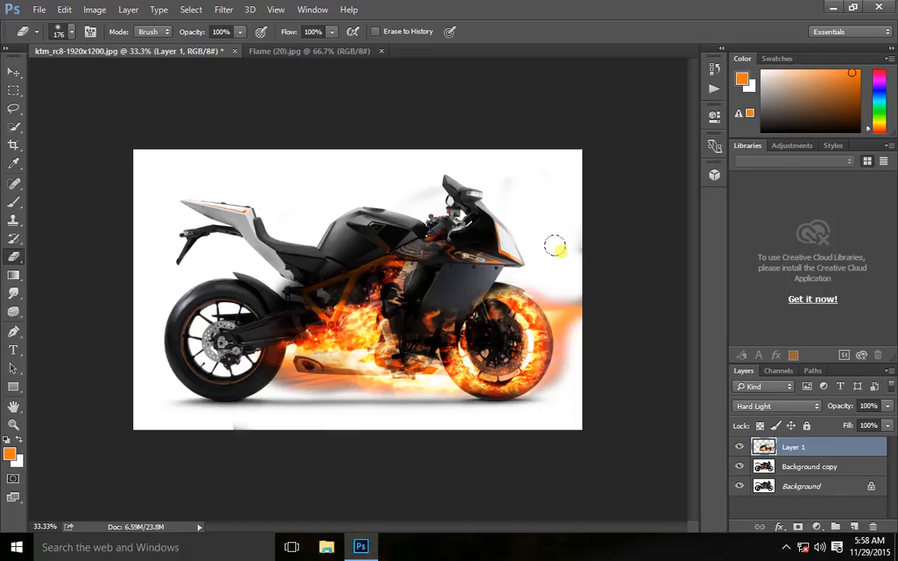
mouse_move(433, 284)
mouse_down()
mouse_move(405, 294)
mouse_move(409, 284)
mouse_move(376, 259)
mouse_move(300, 284)
mouse_move(275, 319)
mouse_move(262, 309)
mouse_move(440, 287)
mouse_move(419, 299)
mouse_up()
right_click(416, 300)
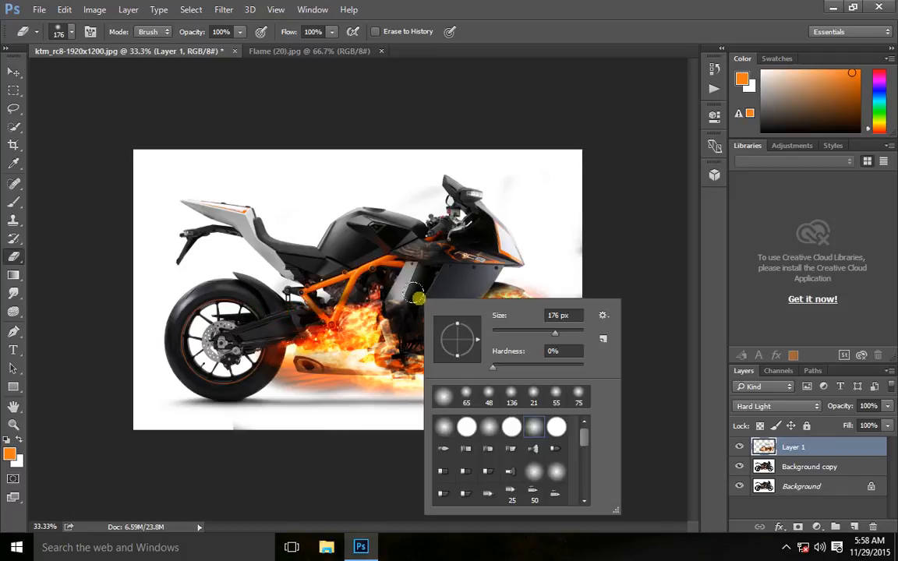
click(514, 333)
click(402, 304)
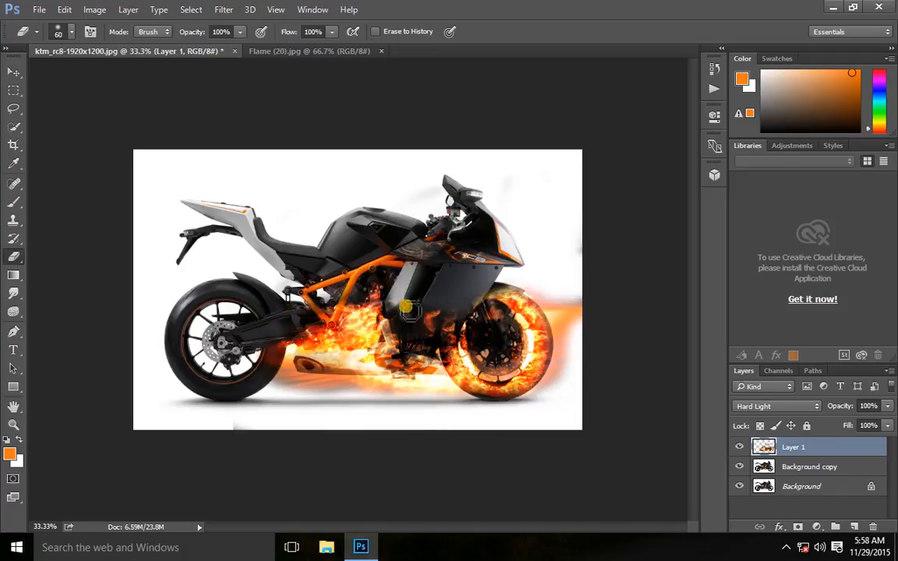
mouse_move(406, 324)
mouse_down()
mouse_move(421, 337)
mouse_move(419, 324)
mouse_move(409, 333)
mouse_move(418, 320)
mouse_move(405, 312)
mouse_move(464, 312)
mouse_move(466, 295)
mouse_up()
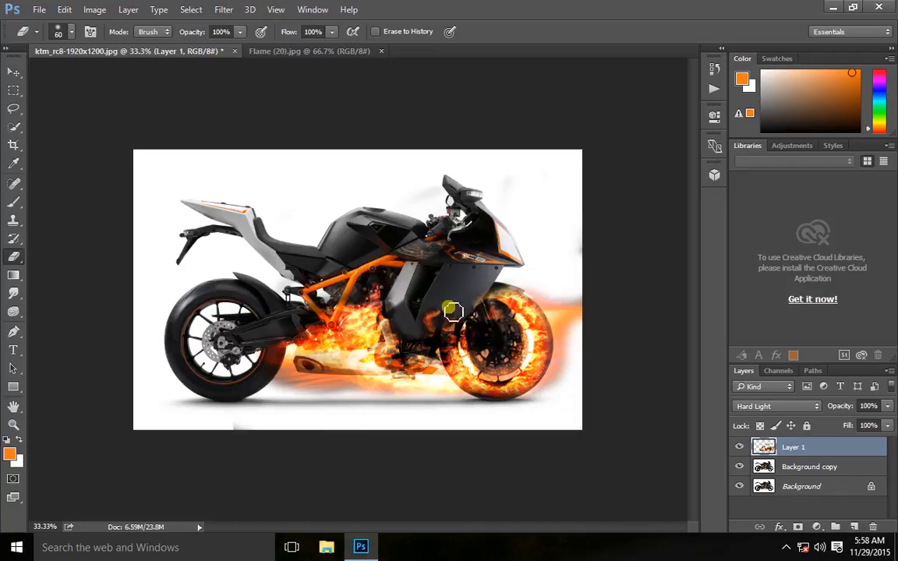
Transform the flame layer to about 101% width and 102% height with a slight skew over the front wheel, and apply it.
click(13, 71)
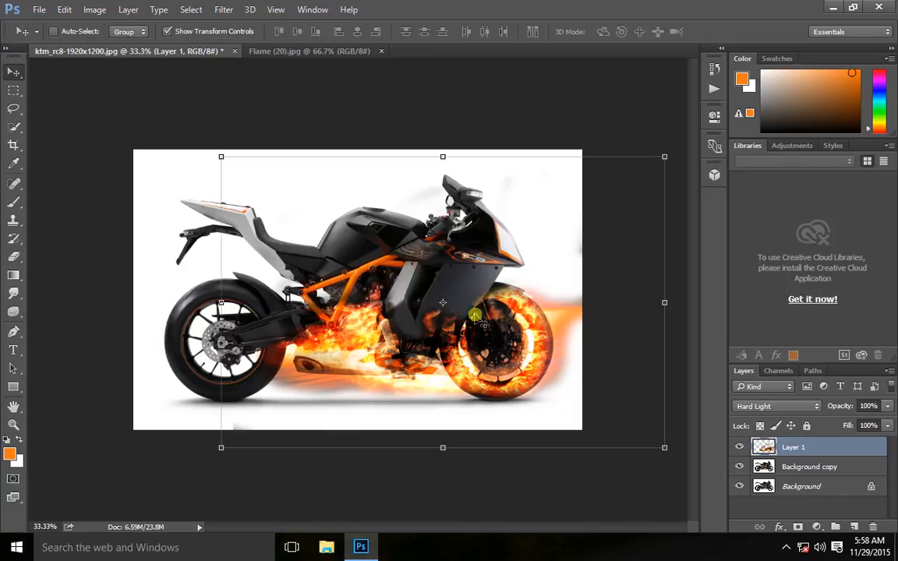
drag(488, 340, 528, 332)
drag(663, 304, 662, 304)
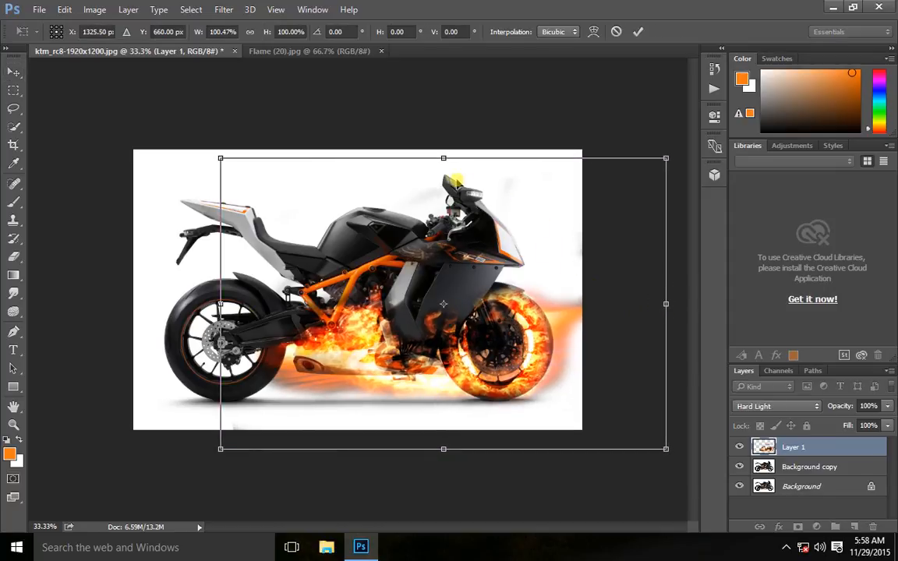
drag(444, 159, 440, 154)
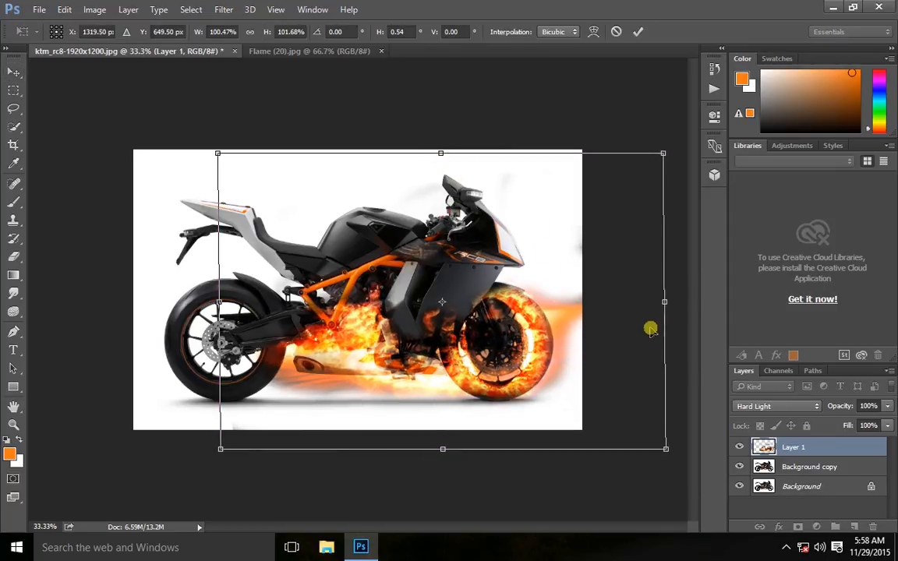
drag(661, 304, 667, 300)
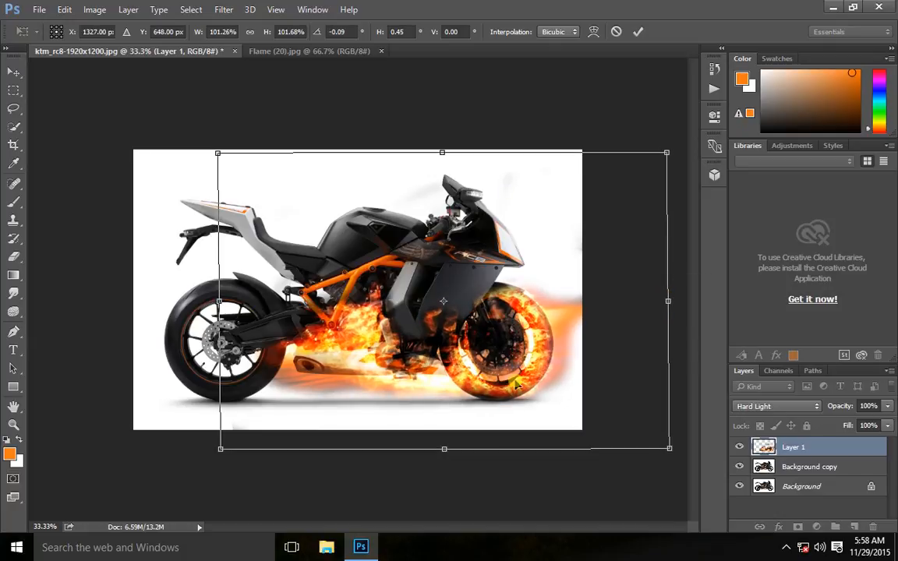
drag(441, 451, 438, 448)
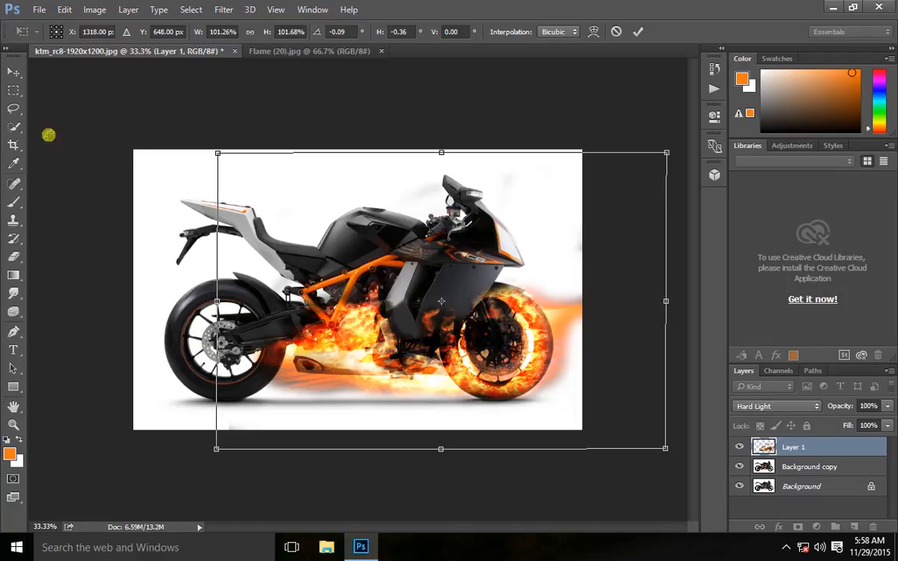
click(13, 71)
click(358, 216)
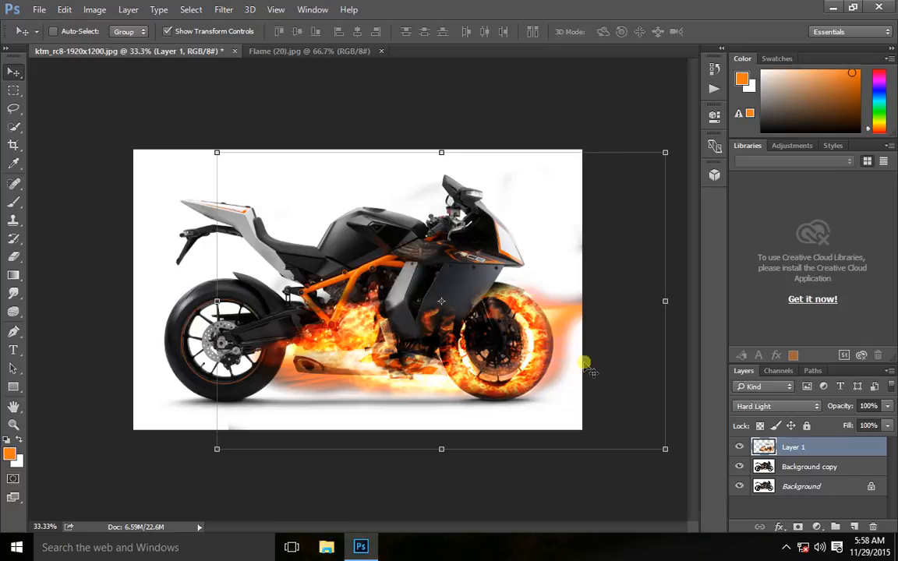
Clone flames from the burning front tire over its bare inner, lower and upper parts with a soft 136 px Clone Stamp.
click(16, 222)
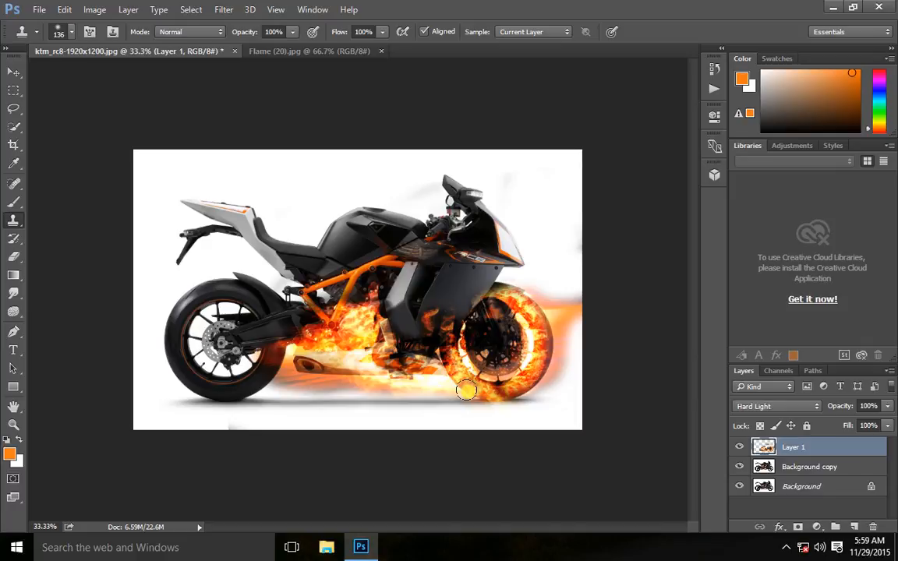
alt+click(537, 353)
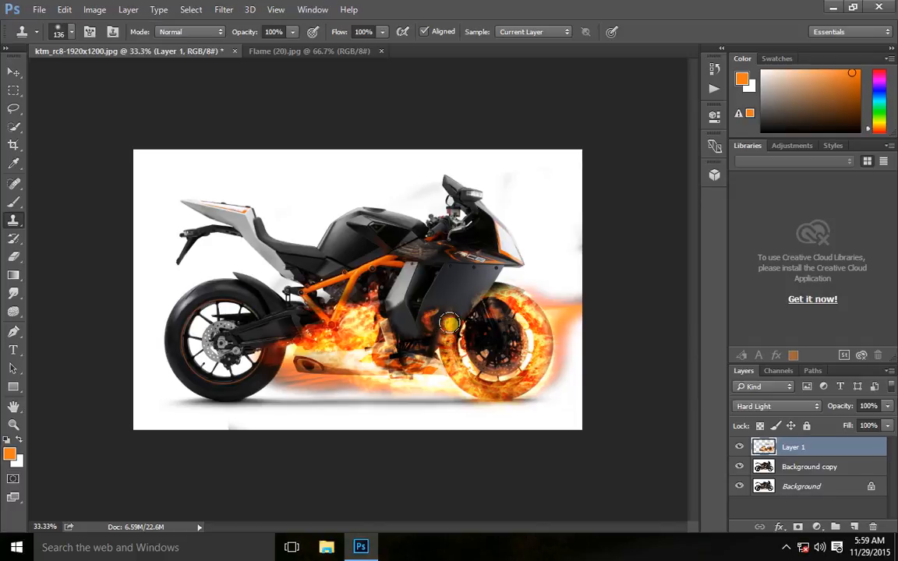
drag(454, 316, 452, 354)
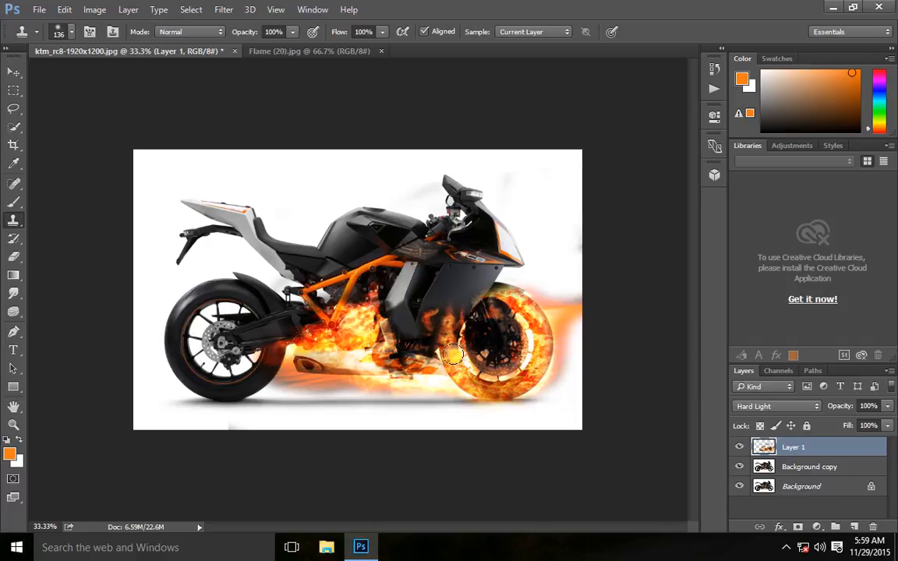
click(452, 355)
key(alt)
drag(452, 351, 453, 320)
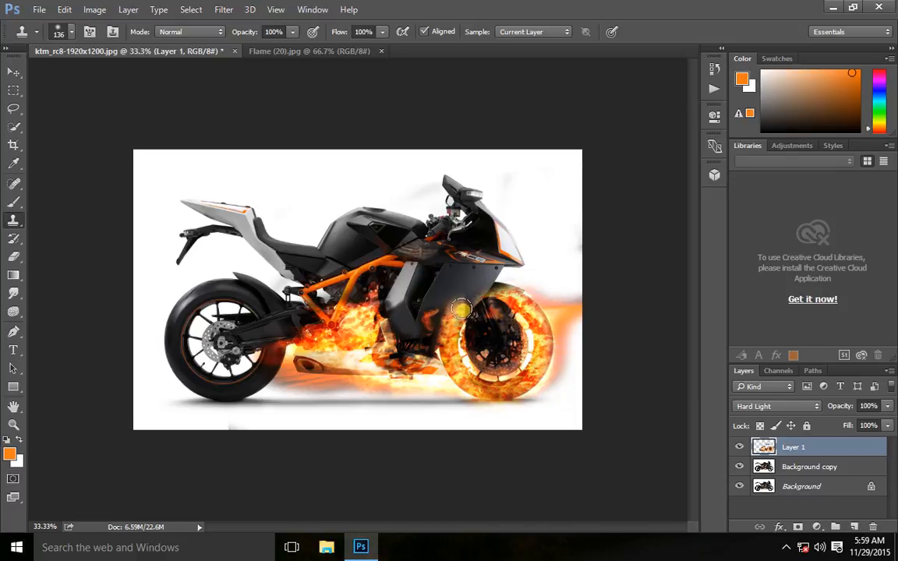
mouse_move(473, 309)
mouse_down()
mouse_move(522, 301)
mouse_move(470, 312)
mouse_up()
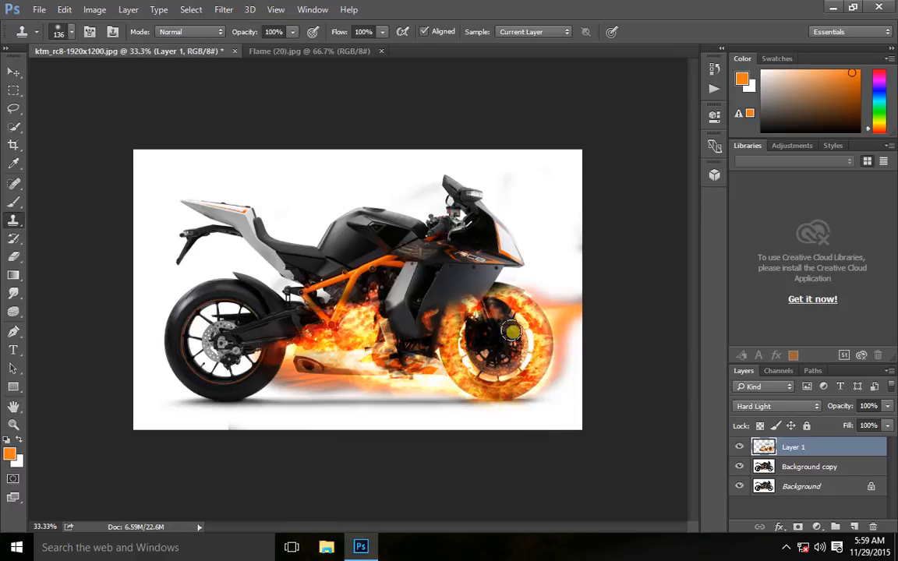
drag(482, 301, 496, 297)
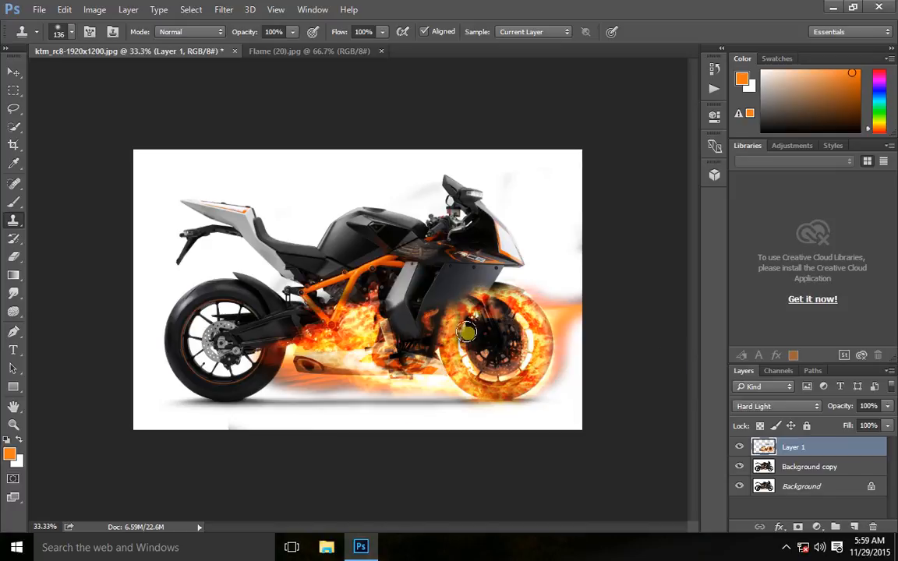
Touch up the front wheel's flames, erasing them from the hub and cloning more over the tire's upper inner edge.
click(13, 260)
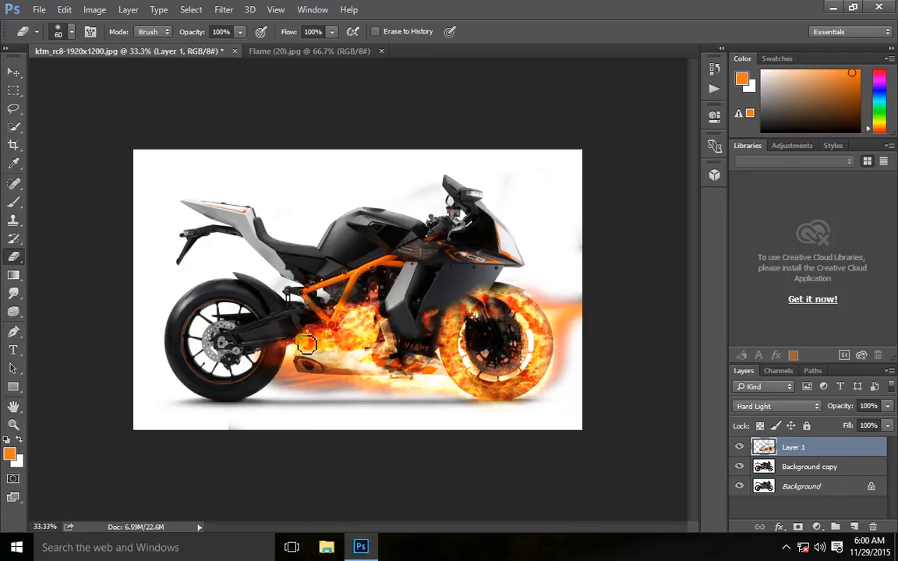
click(13, 221)
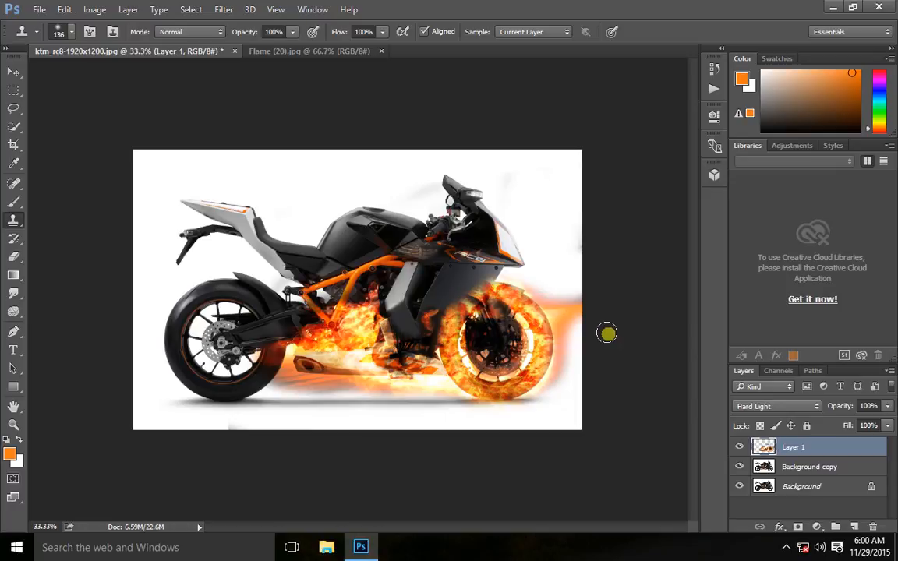
click(13, 256)
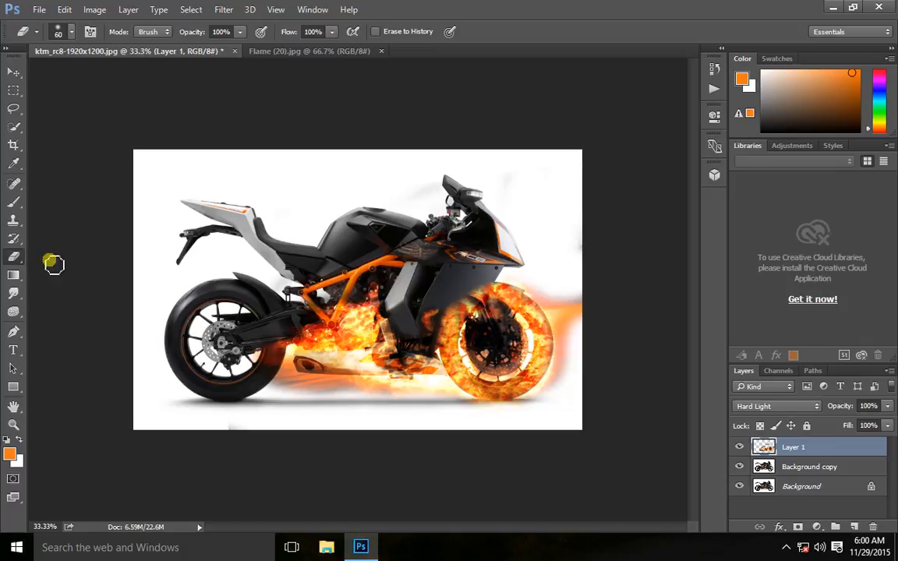
click(13, 221)
drag(446, 307, 463, 310)
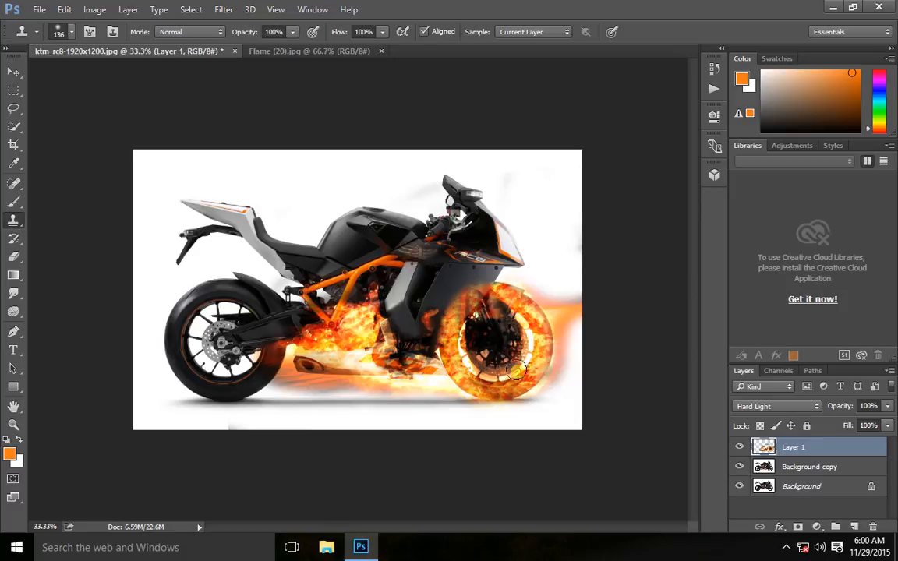
Set the eraser to a hard round brush at 60 px.
click(16, 255)
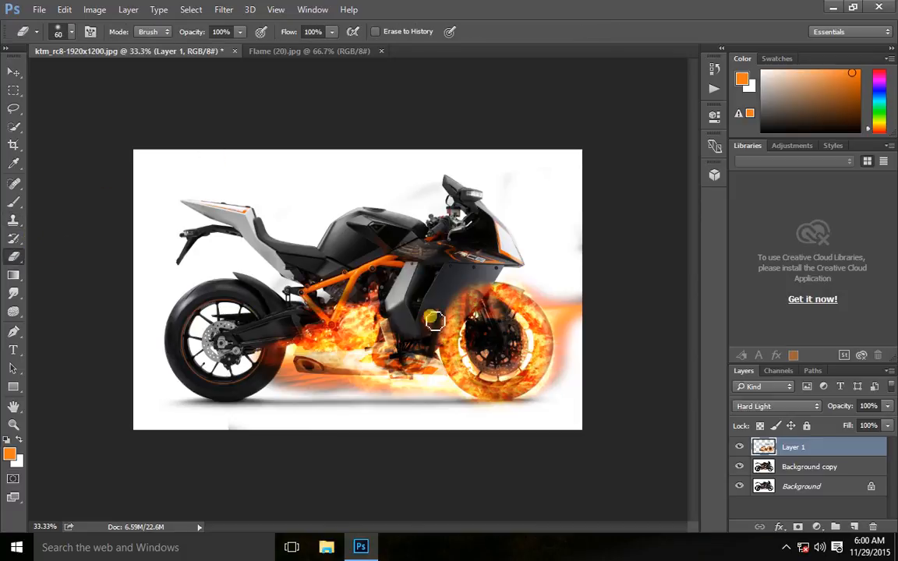
click(72, 35)
double_click(53, 171)
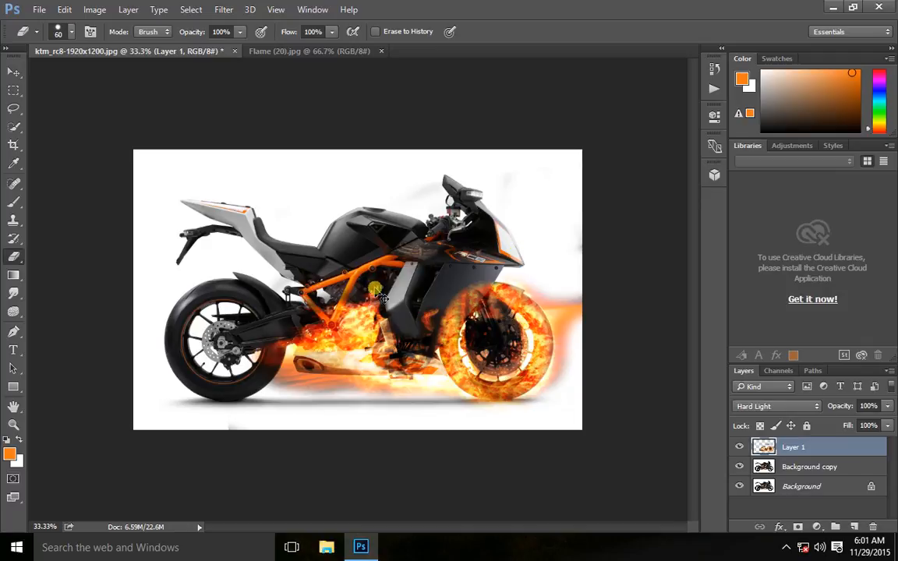
Paste the flaming rider image as a new layer and set its blend mode to Hard Light.
key(ctrl+v)
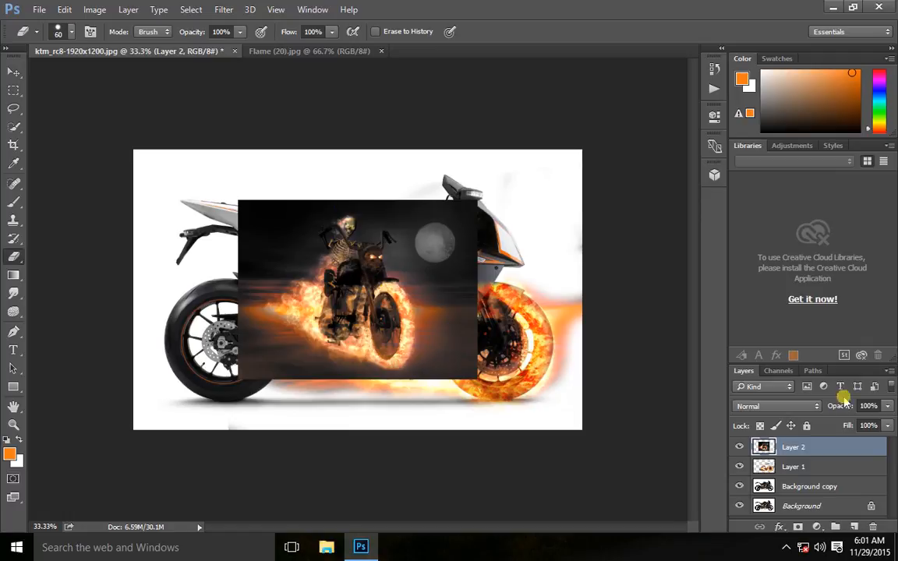
click(802, 406)
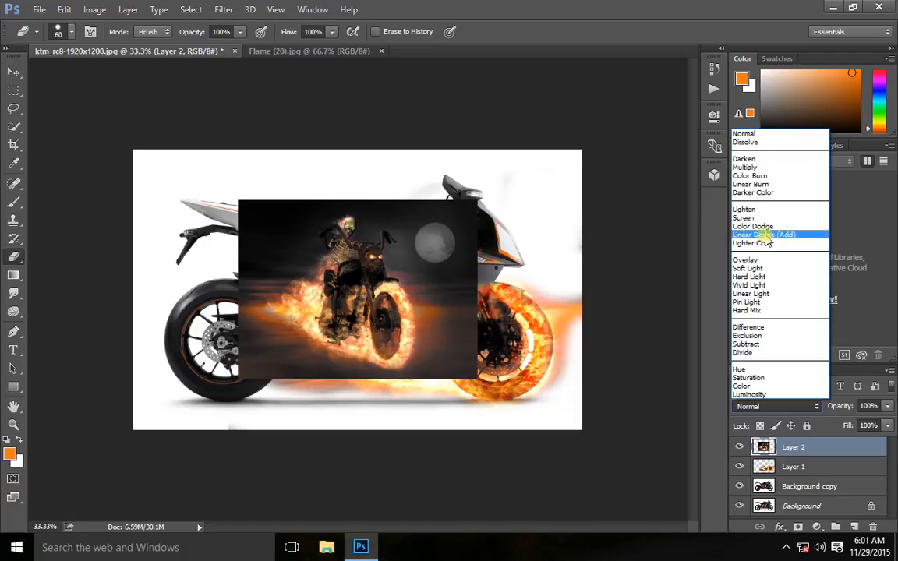
click(767, 278)
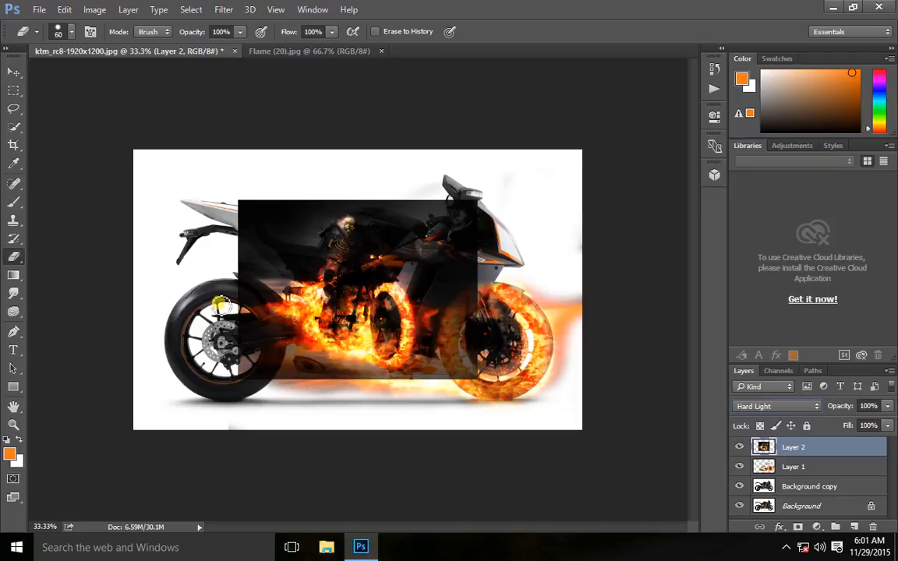
Move the pasted layer over the rear wheel and stretch it to about 174% width and 116% height with a slight skew.
click(13, 72)
drag(285, 265, 144, 301)
key(ctrl)
drag(337, 412, 427, 420)
drag(264, 340, 186, 334)
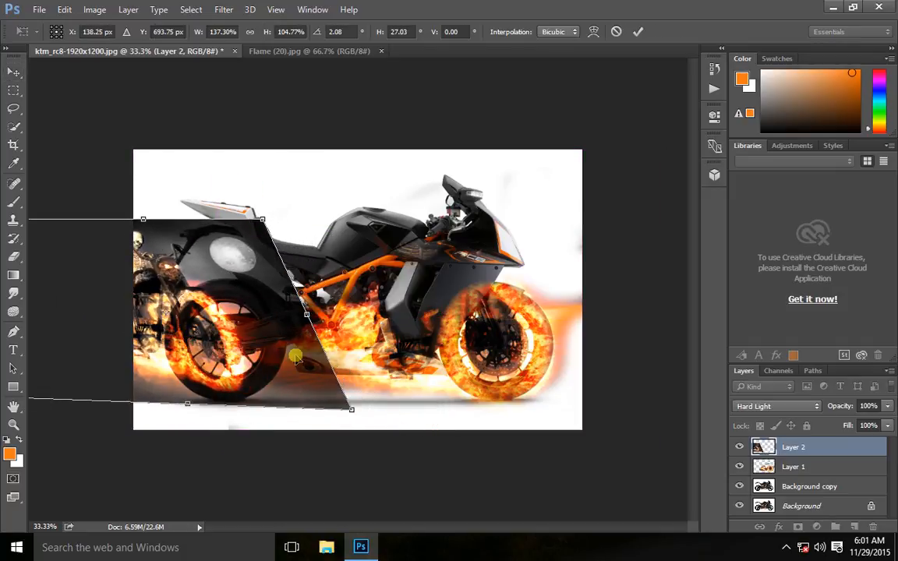
drag(303, 314, 355, 302)
drag(215, 393, 175, 404)
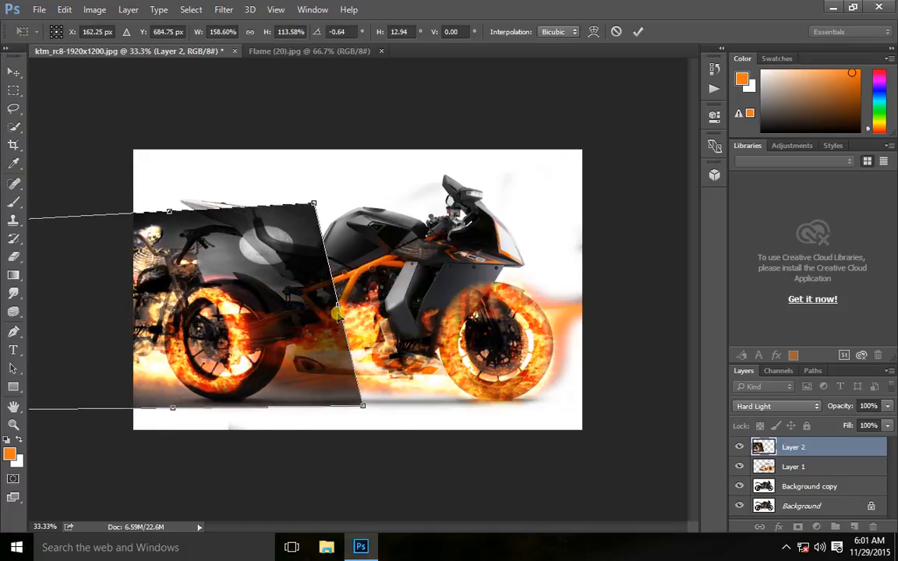
drag(338, 305, 375, 301)
drag(190, 407, 176, 410)
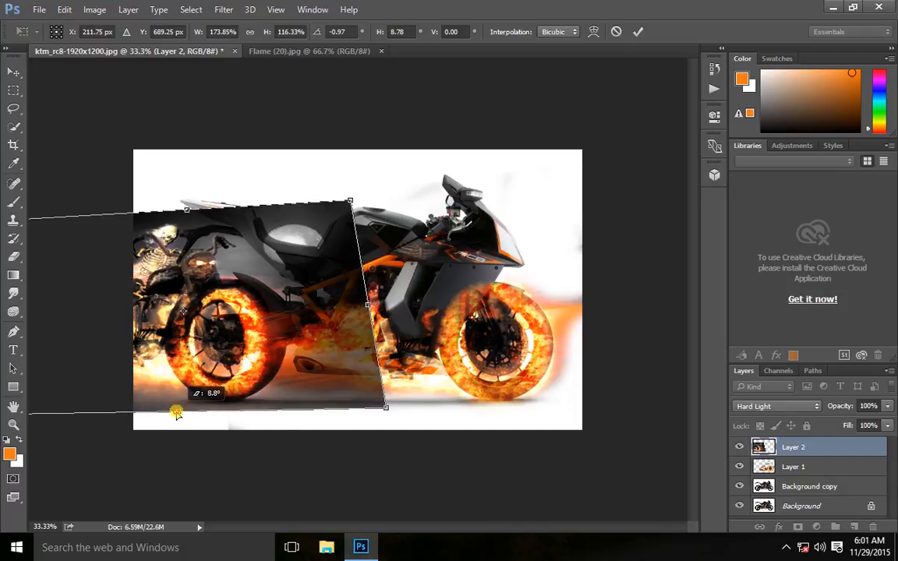
Rotate the layer about 42° and scale it to about 194% width and 124% height to fit the rear tire, applying the transformation.
drag(190, 214, 182, 199)
drag(365, 302, 383, 307)
drag(187, 419, 174, 417)
drag(396, 419, 408, 410)
drag(359, 178, 395, 297)
drag(283, 191, 302, 198)
drag(158, 286, 217, 290)
drag(68, 160, 86, 178)
drag(156, 379, 135, 366)
drag(356, 410, 374, 426)
drag(307, 231, 299, 215)
mouse_move(169, 105)
mouse_down()
mouse_move(149, 74)
mouse_move(159, 118)
mouse_up()
drag(70, 169, 63, 151)
drag(370, 419, 377, 424)
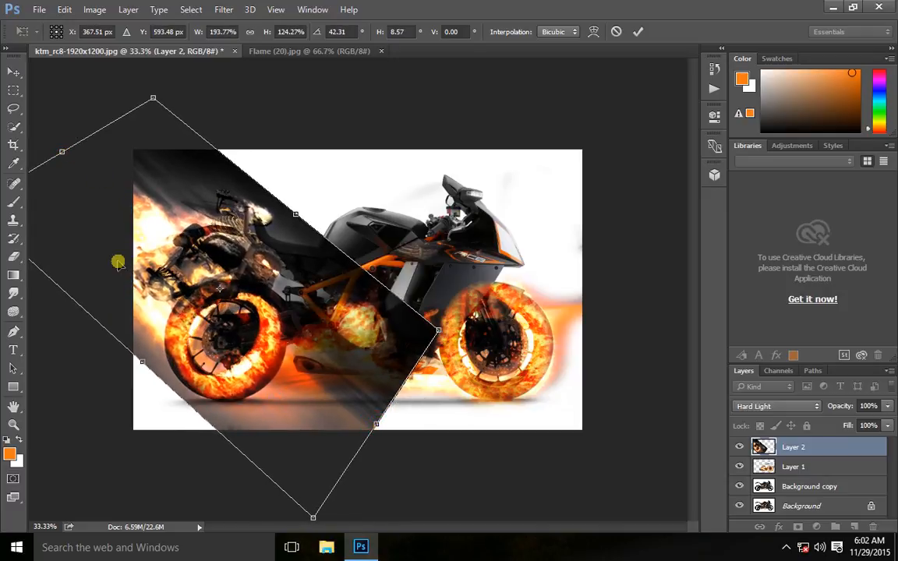
click(13, 71)
click(357, 214)
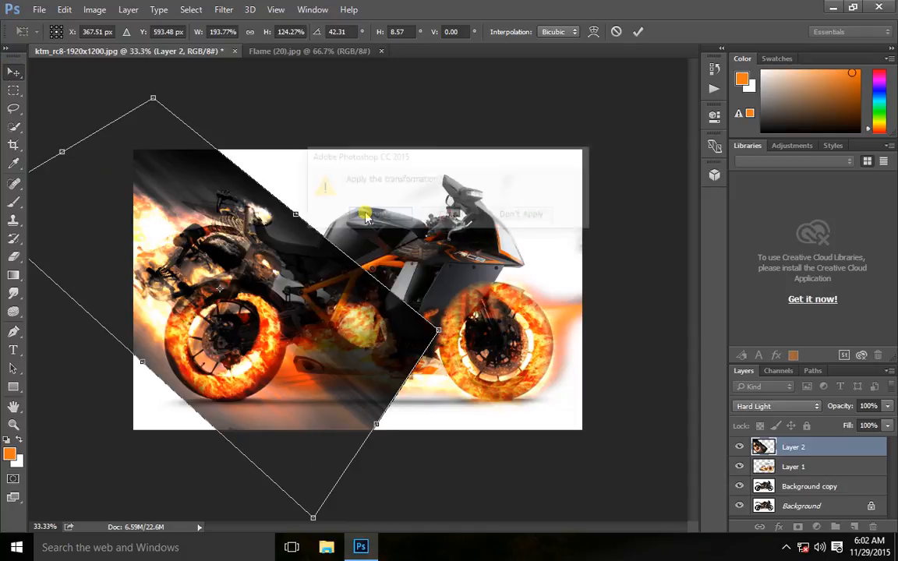
Erase the layer's dark area around the exhaust and below the rear wheel with a soft 123 px eraser.
click(13, 256)
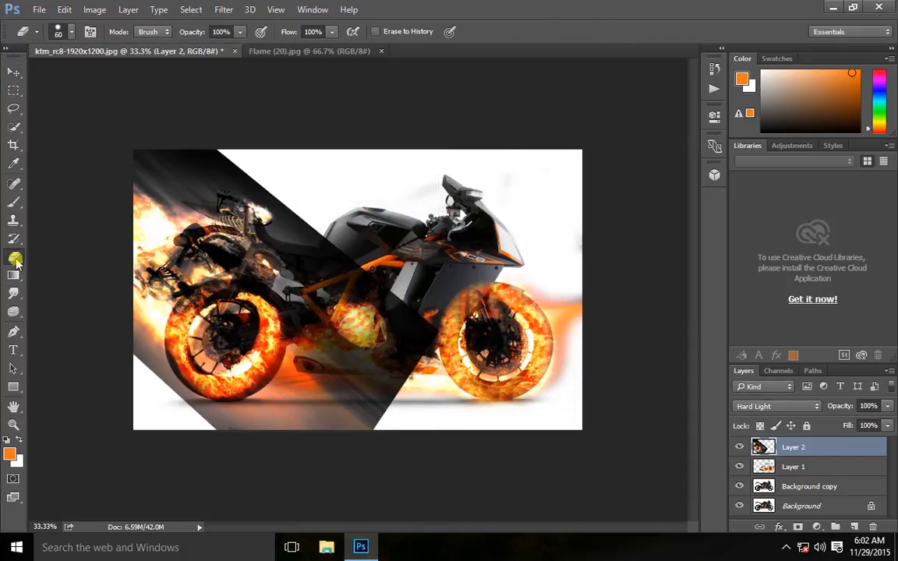
click(72, 32)
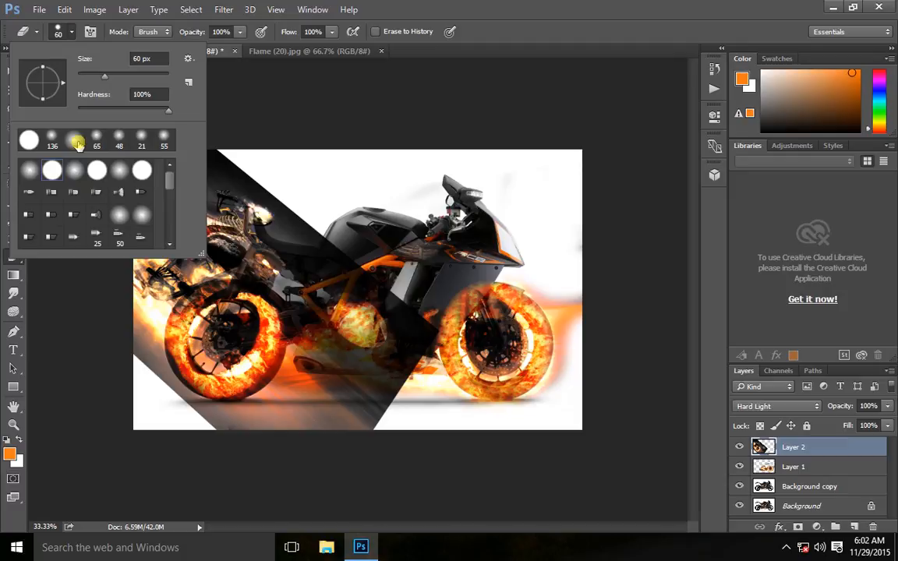
double_click(80, 170)
right_click(365, 394)
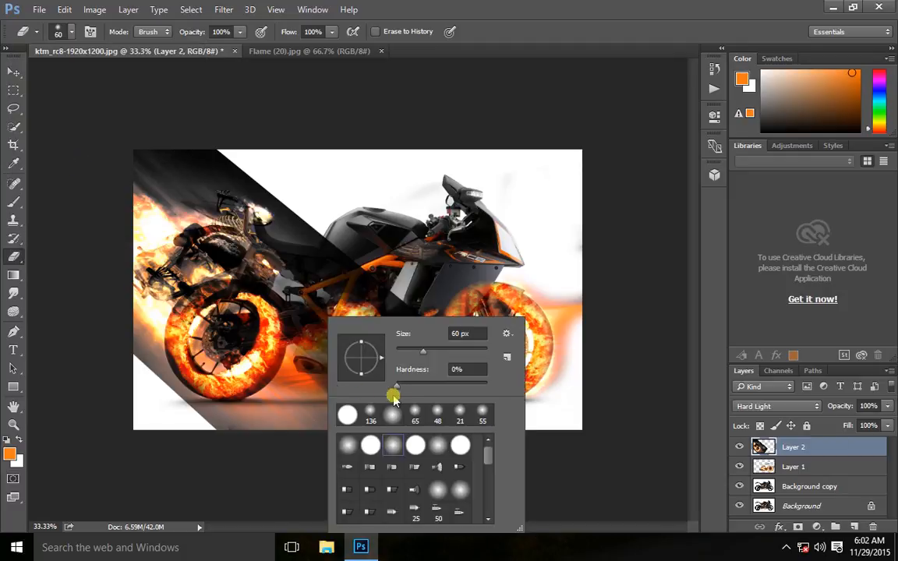
click(460, 334)
mouse_move(287, 416)
mouse_down()
mouse_move(396, 410)
mouse_move(341, 445)
mouse_move(390, 414)
mouse_move(366, 423)
mouse_move(406, 363)
mouse_move(407, 343)
mouse_move(420, 353)
mouse_move(420, 319)
mouse_move(400, 334)
mouse_move(392, 295)
mouse_move(377, 335)
mouse_move(370, 289)
mouse_move(333, 257)
mouse_move(348, 314)
mouse_move(344, 353)
mouse_move(340, 380)
mouse_move(300, 402)
mouse_move(318, 403)
mouse_move(202, 418)
mouse_move(137, 402)
mouse_move(234, 447)
mouse_move(223, 421)
mouse_move(157, 385)
mouse_move(131, 357)
mouse_move(131, 381)
mouse_move(140, 354)
mouse_move(154, 374)
mouse_up()
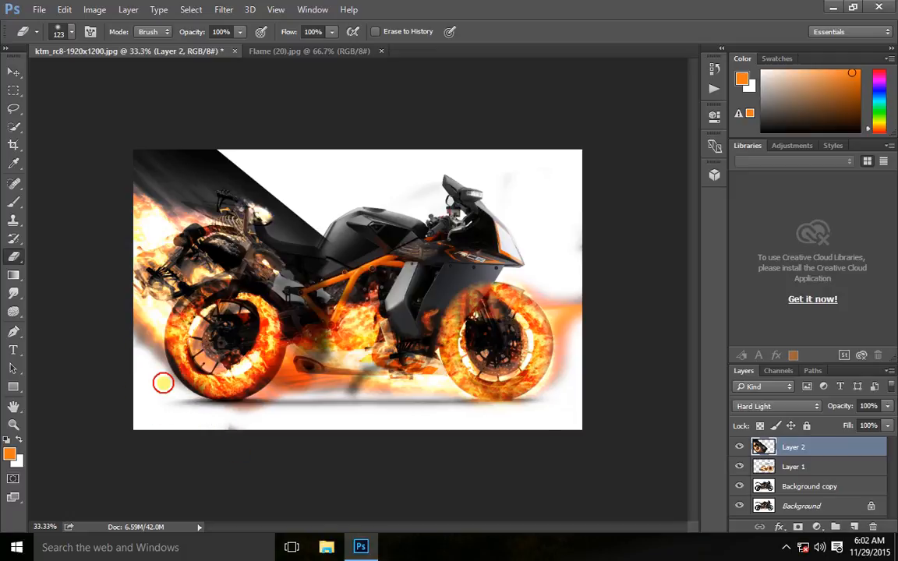
Erase the layer's dark background from the tail, seat and orange frame, clearing the gap above the rear fender.
mouse_move(278, 226)
mouse_down()
mouse_move(301, 248)
mouse_move(317, 242)
mouse_move(280, 190)
mouse_move(288, 210)
mouse_move(279, 220)
mouse_move(238, 212)
mouse_move(211, 191)
mouse_move(220, 211)
mouse_move(191, 199)
mouse_move(182, 208)
mouse_move(138, 177)
mouse_move(194, 173)
mouse_move(261, 207)
mouse_move(281, 206)
mouse_move(151, 147)
mouse_move(180, 186)
mouse_move(143, 175)
mouse_move(185, 212)
mouse_move(138, 154)
mouse_move(190, 151)
mouse_move(156, 186)
mouse_move(141, 184)
mouse_move(212, 212)
mouse_move(299, 291)
mouse_move(279, 263)
mouse_move(299, 309)
mouse_move(286, 292)
mouse_move(315, 299)
mouse_move(289, 269)
mouse_move(226, 238)
mouse_move(282, 279)
mouse_move(249, 254)
mouse_up()
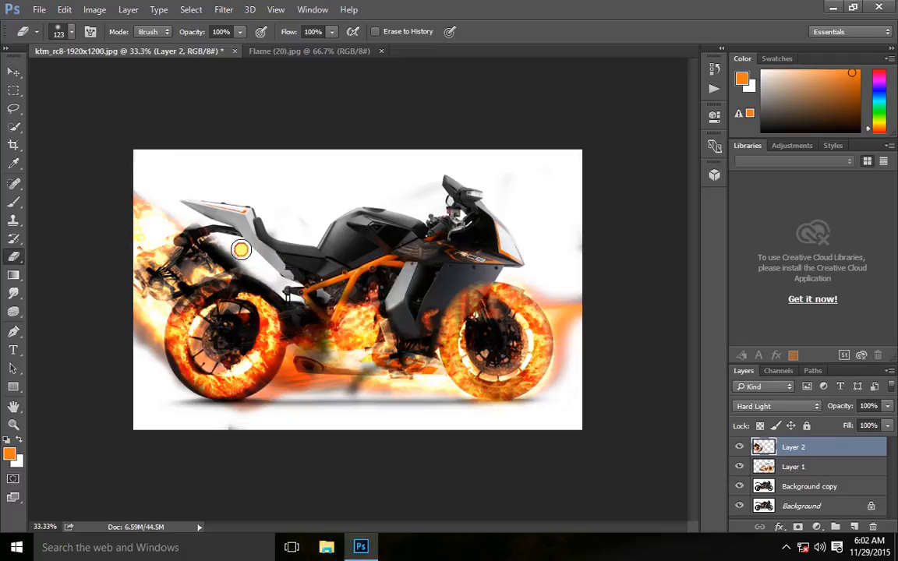
mouse_move(231, 247)
mouse_down()
mouse_move(200, 228)
mouse_move(322, 293)
mouse_up()
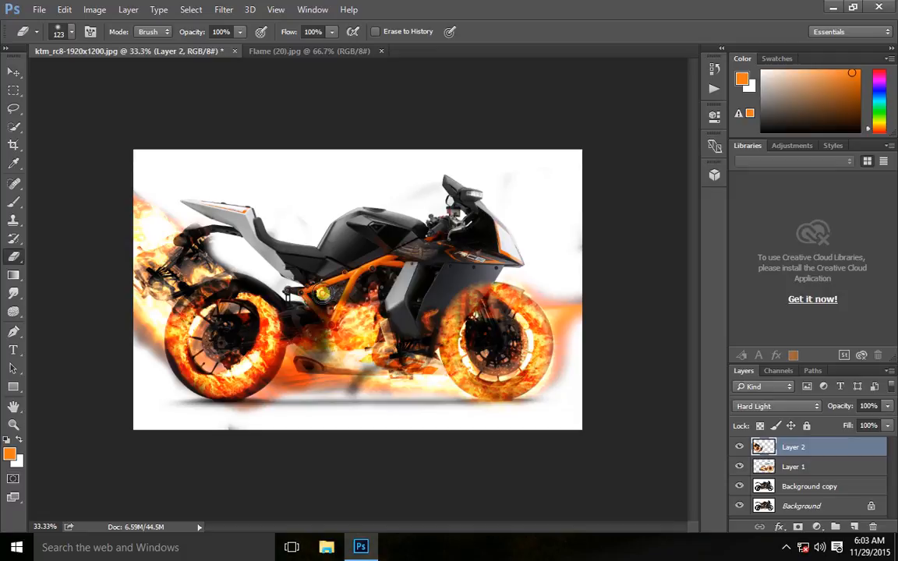
mouse_move(232, 257)
mouse_down()
mouse_move(214, 244)
mouse_move(248, 264)
mouse_up()
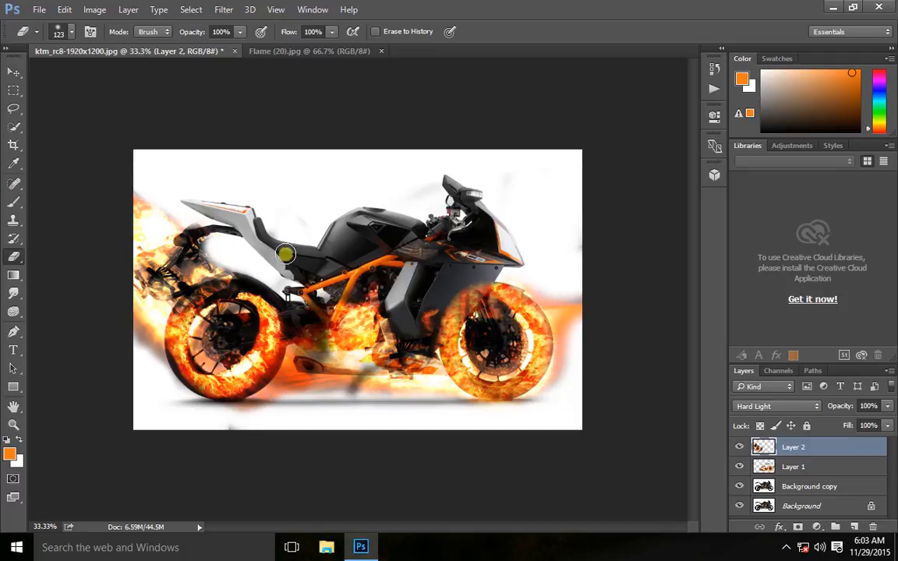
Clone flames over the bare upper and front-facing parts of the rear tire with a soft 136 px Clone Stamp.
click(13, 220)
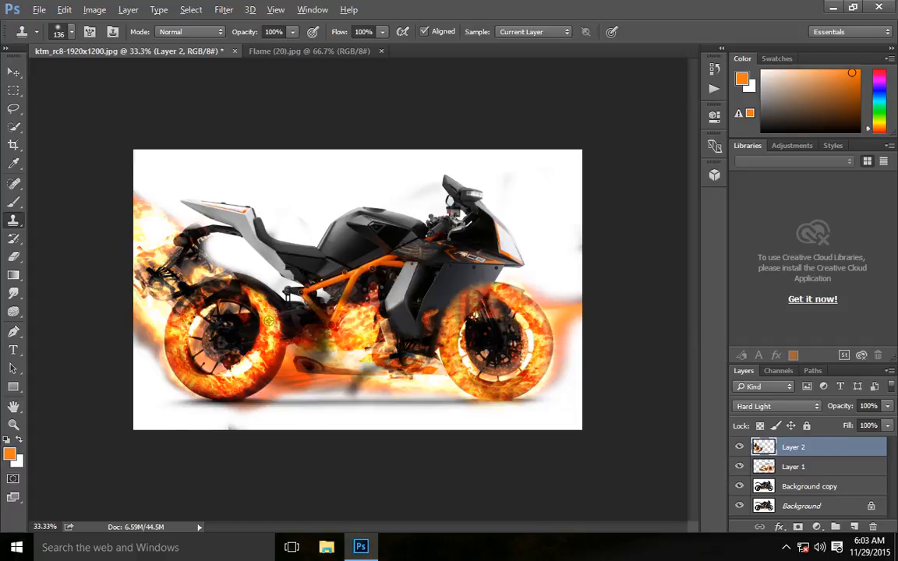
click(233, 290)
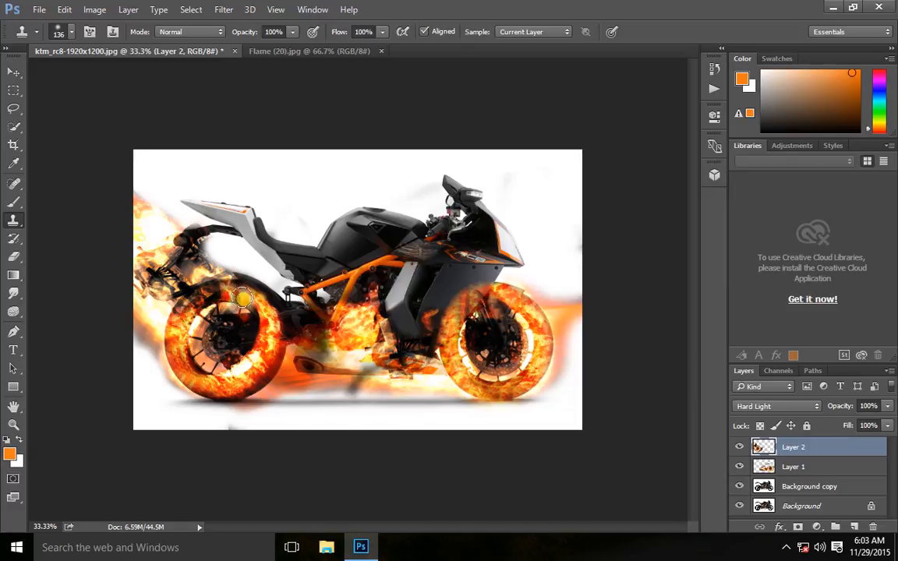
drag(233, 290, 269, 331)
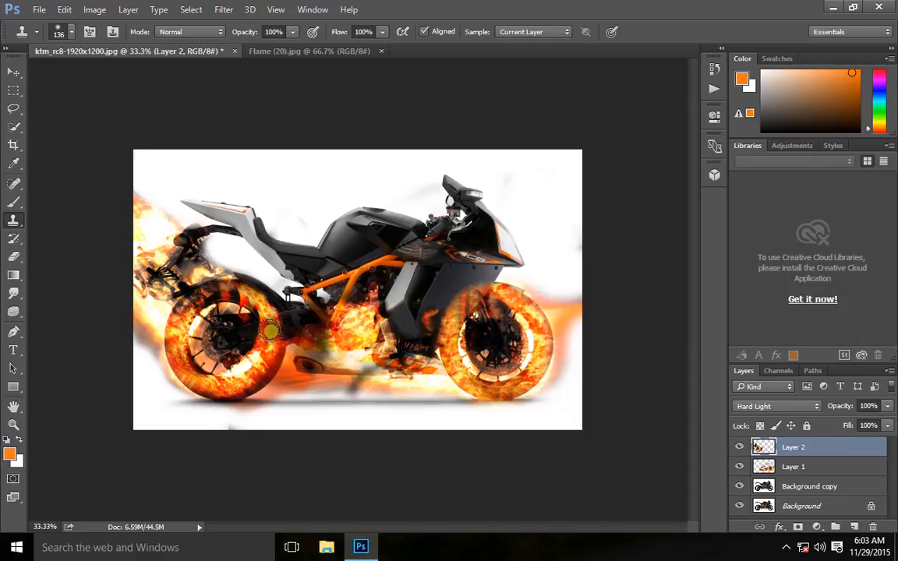
drag(233, 296, 268, 358)
drag(232, 292, 268, 333)
drag(236, 292, 267, 350)
drag(232, 297, 265, 360)
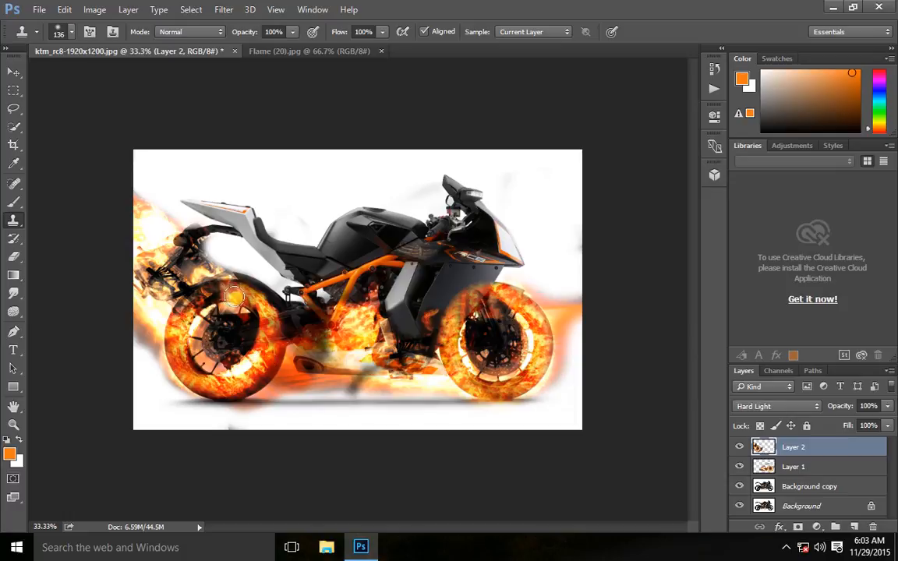
click(204, 306)
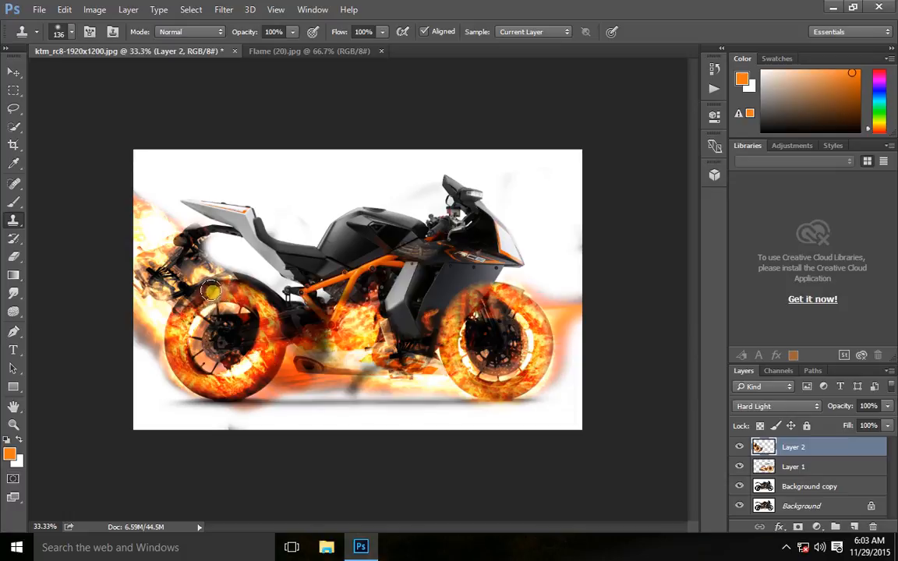
drag(210, 286, 219, 283)
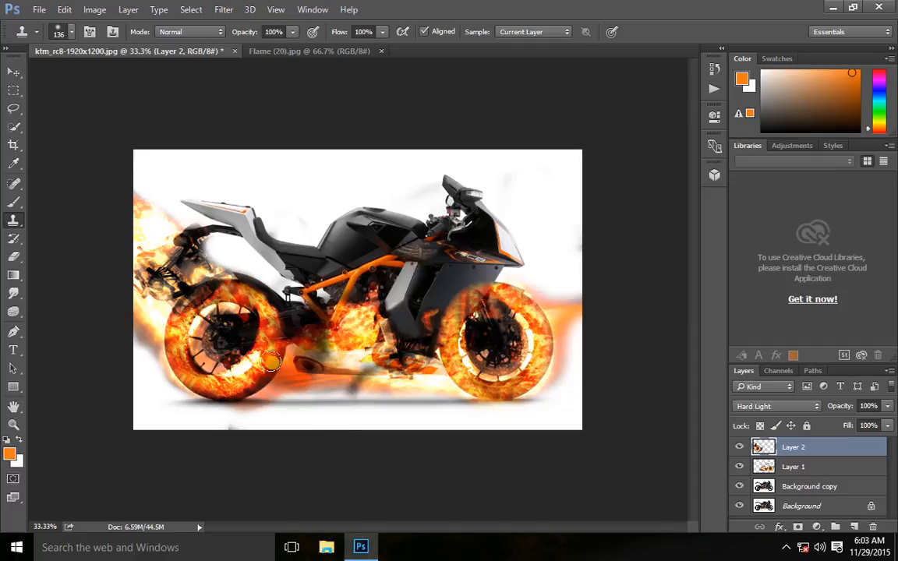
alt+click(253, 300)
drag(205, 289, 184, 298)
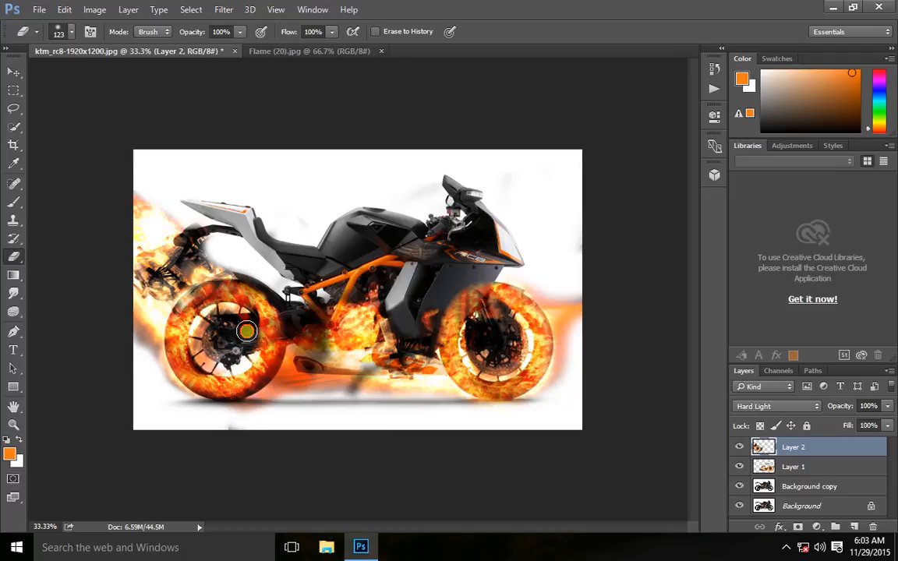
Erase the flame layer from the rear hub and swingarm, cleaning the fender edge and the area around the tail.
mouse_move(249, 339)
mouse_down()
mouse_move(220, 304)
mouse_move(209, 340)
mouse_move(220, 337)
mouse_up()
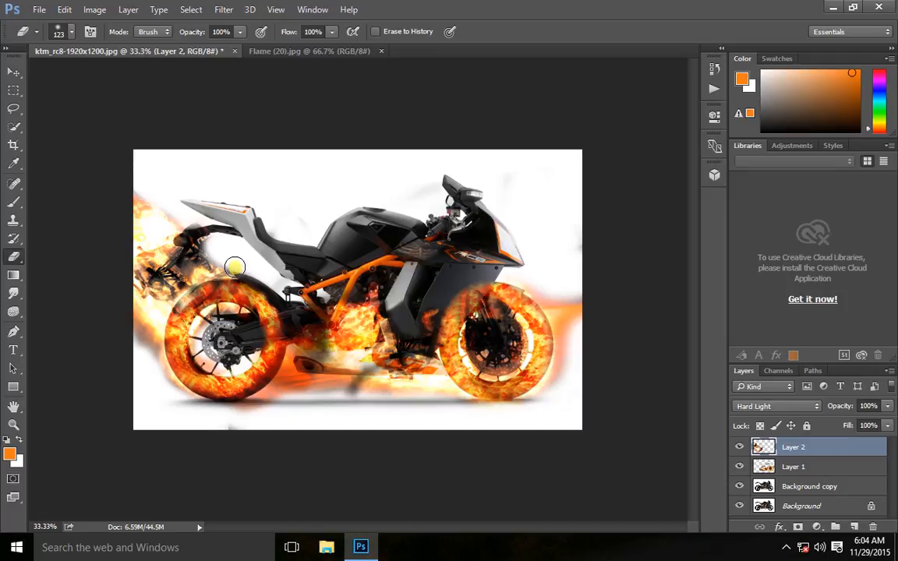
mouse_move(237, 263)
mouse_down()
mouse_move(213, 244)
mouse_move(251, 271)
mouse_up()
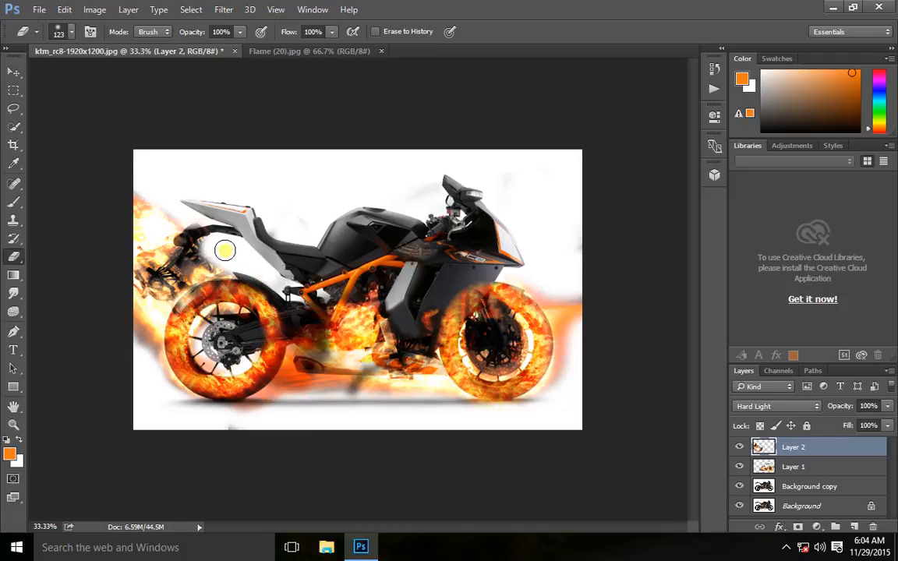
mouse_move(250, 180)
mouse_down()
mouse_move(302, 223)
mouse_move(249, 212)
mouse_move(271, 284)
mouse_up()
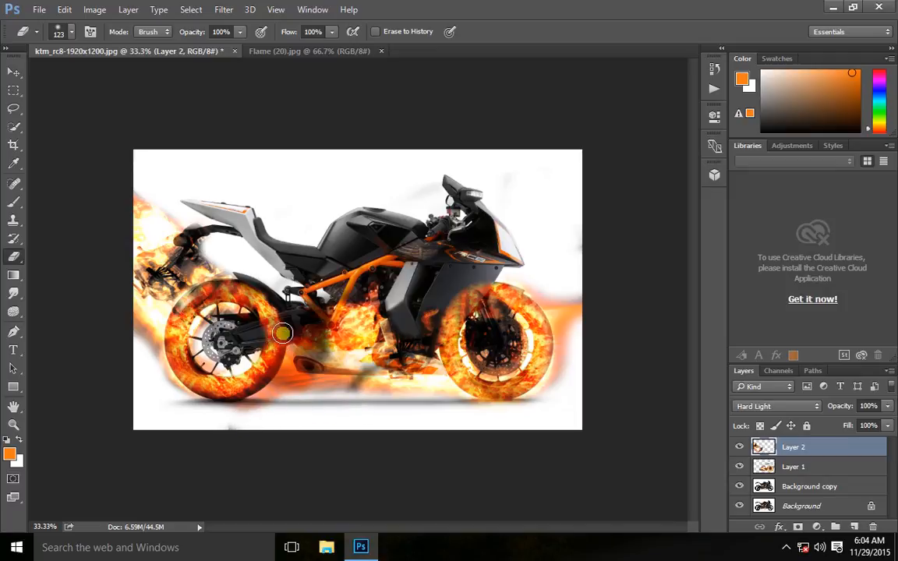
Paste another copy of the flaming rider image as a new layer with the Hard Light blend mode.
key(ctrl+v)
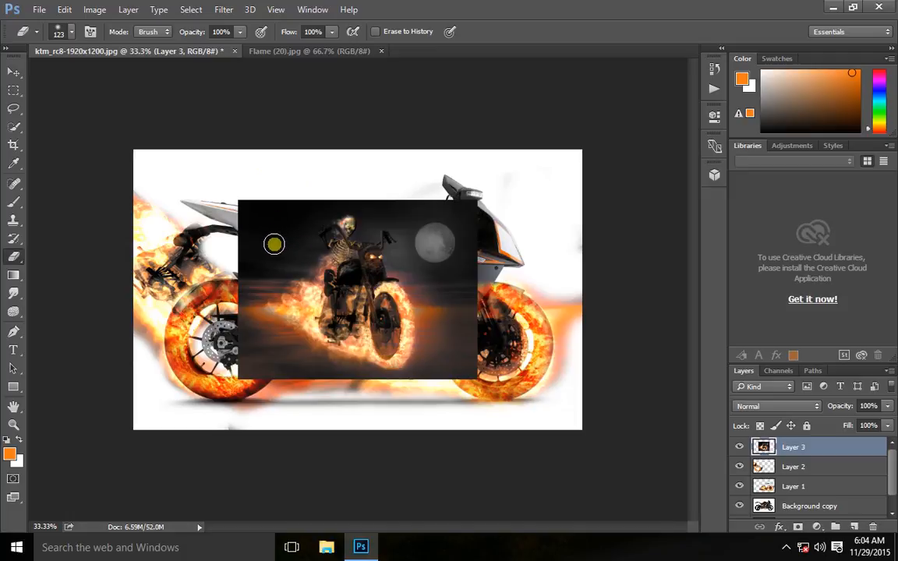
click(789, 408)
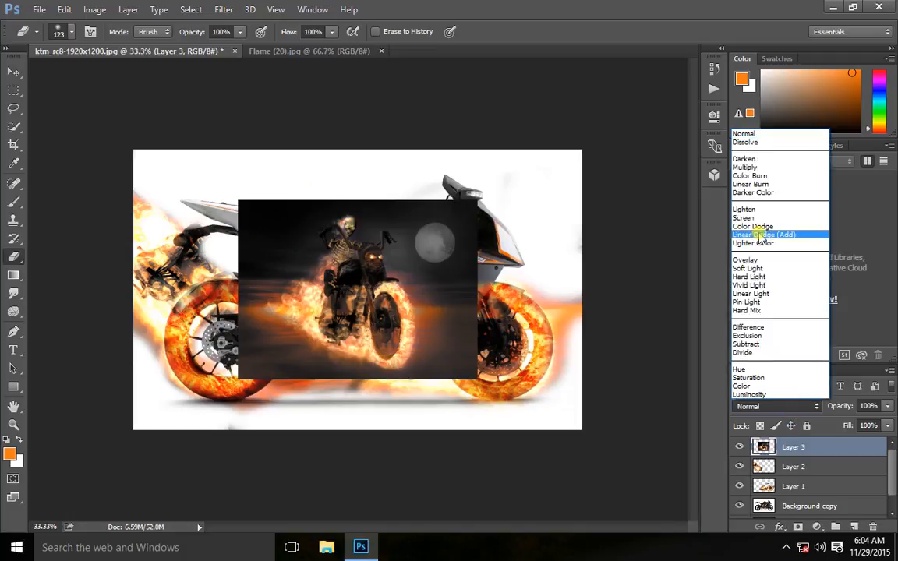
click(755, 276)
Erase the new layer's dark background around its flames and move it so they fill the space between rear wheel and tail.
mouse_move(396, 265)
mouse_down()
mouse_move(412, 314)
mouse_move(395, 328)
mouse_move(352, 296)
mouse_move(340, 254)
mouse_move(250, 207)
mouse_move(201, 202)
mouse_move(413, 214)
mouse_move(350, 238)
mouse_move(402, 202)
mouse_move(436, 308)
mouse_move(413, 343)
mouse_move(431, 371)
mouse_move(296, 363)
mouse_move(234, 332)
mouse_move(226, 296)
mouse_move(248, 392)
mouse_move(233, 234)
mouse_move(247, 240)
mouse_move(234, 257)
mouse_move(301, 265)
mouse_move(333, 239)
mouse_move(309, 240)
mouse_move(305, 261)
mouse_move(349, 307)
mouse_move(343, 258)
mouse_move(311, 241)
mouse_move(359, 285)
mouse_move(384, 376)
mouse_up()
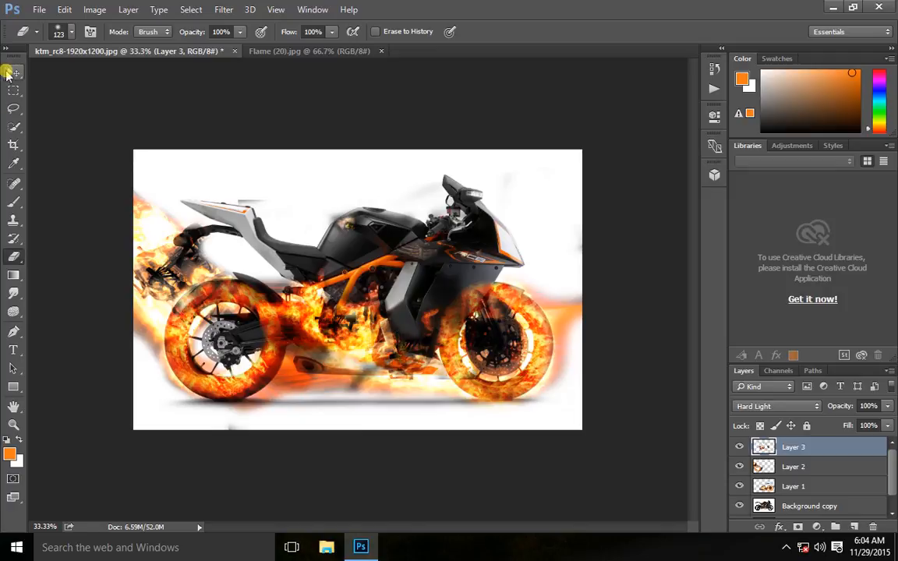
click(14, 72)
drag(289, 301, 251, 262)
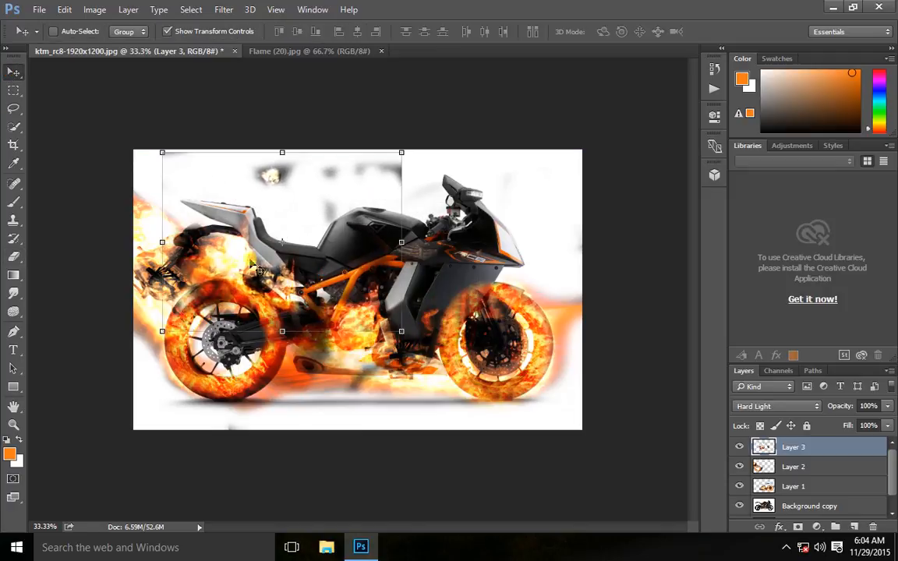
Stretch Layer 3's lower front corner toward the front wheel and erase its leftover dark patches above the tail and seat.
drag(397, 323, 437, 375)
click(13, 257)
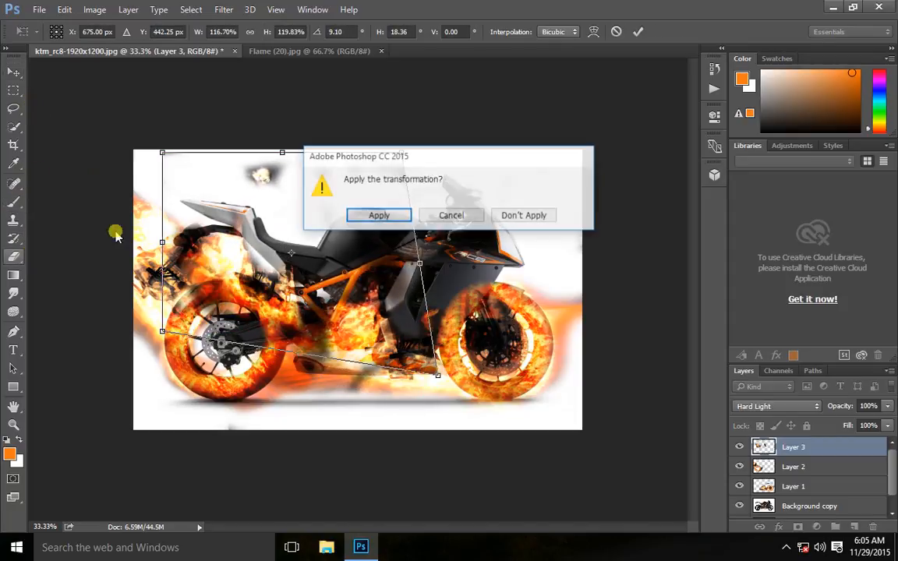
key(Return)
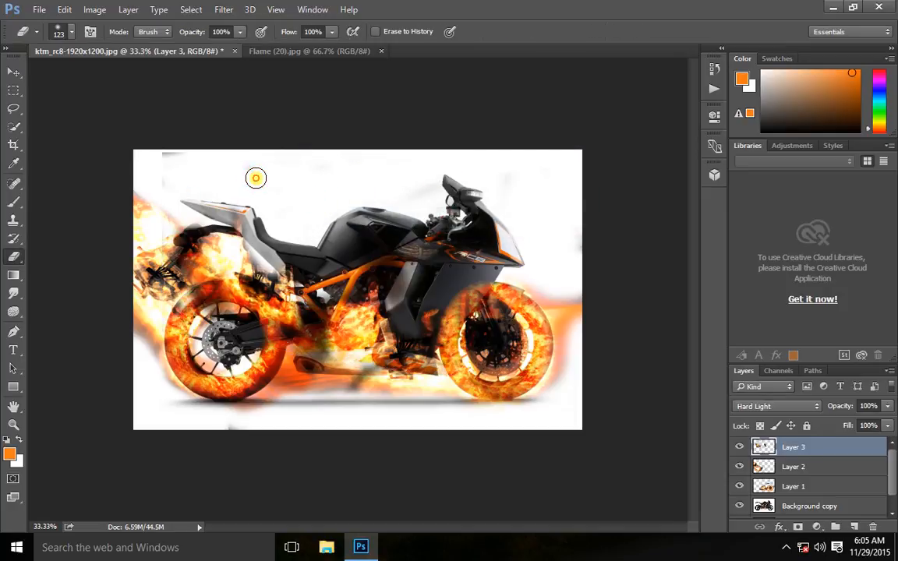
drag(159, 155, 319, 160)
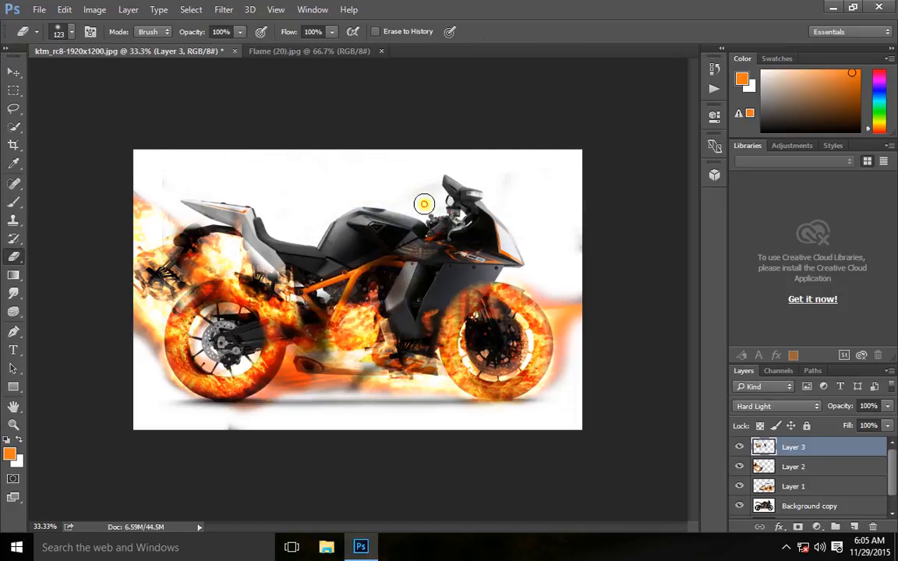
Move Layer 3 slightly upward and erase its flames from the bodywork below the seat with the 123 px eraser.
click(13, 72)
drag(226, 240, 229, 221)
click(13, 257)
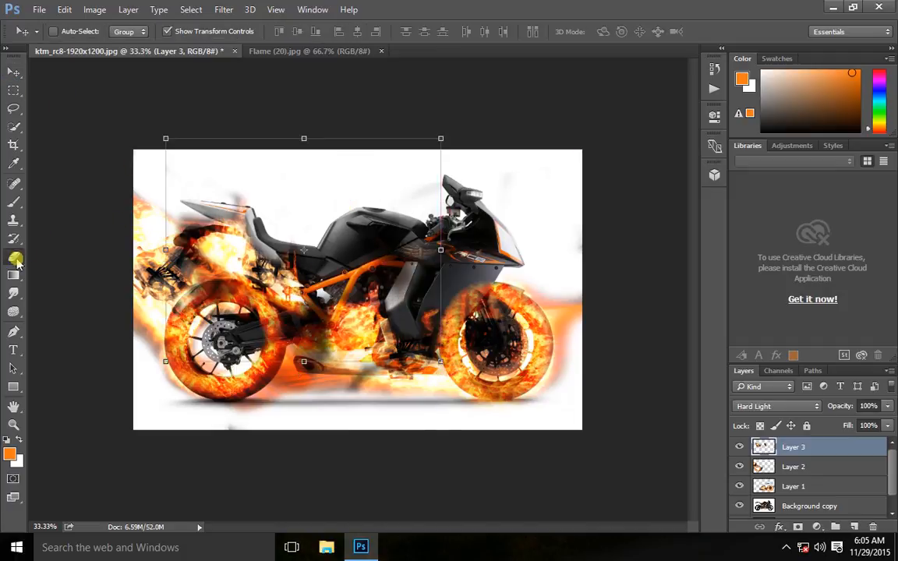
mouse_move(255, 267)
mouse_down()
mouse_move(240, 238)
mouse_move(264, 258)
mouse_move(308, 257)
mouse_up()
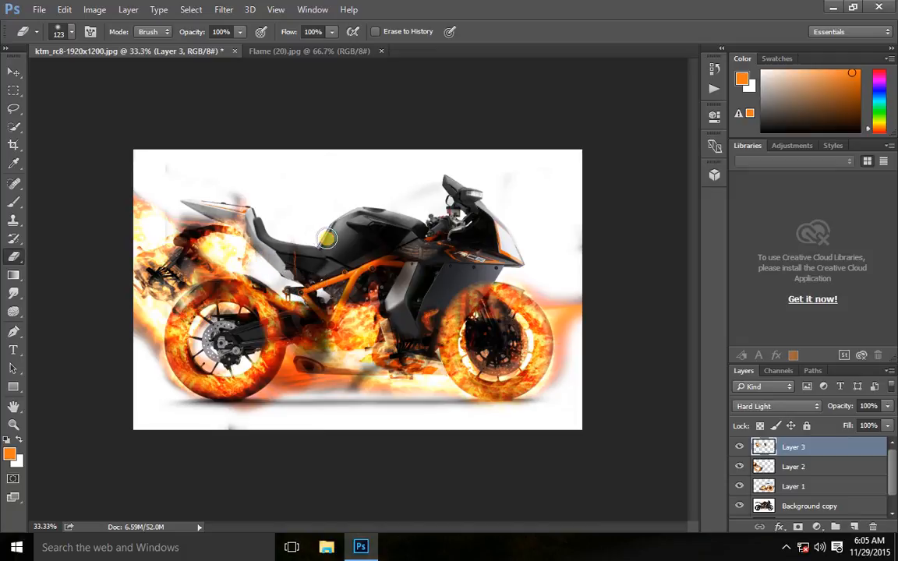
Distort Layer 3 by pulling its corners inward and reposition it so its flames fill the gap between the tail and rear wheel.
click(13, 73)
drag(444, 141, 397, 279)
mouse_move(299, 256)
mouse_down()
mouse_move(281, 267)
mouse_move(289, 266)
mouse_up()
drag(381, 287, 377, 294)
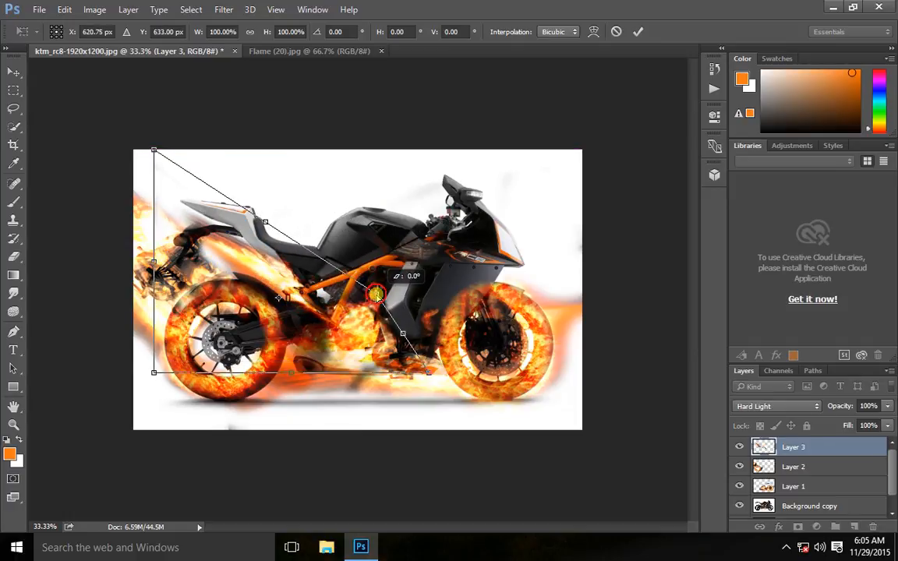
drag(230, 256, 250, 264)
drag(417, 369, 364, 341)
mouse_move(241, 274)
mouse_down()
mouse_move(230, 259)
mouse_move(240, 268)
mouse_up()
drag(363, 278, 319, 273)
drag(264, 269, 261, 269)
drag(136, 131, 131, 169)
drag(244, 266, 237, 258)
click(14, 71)
click(380, 213)
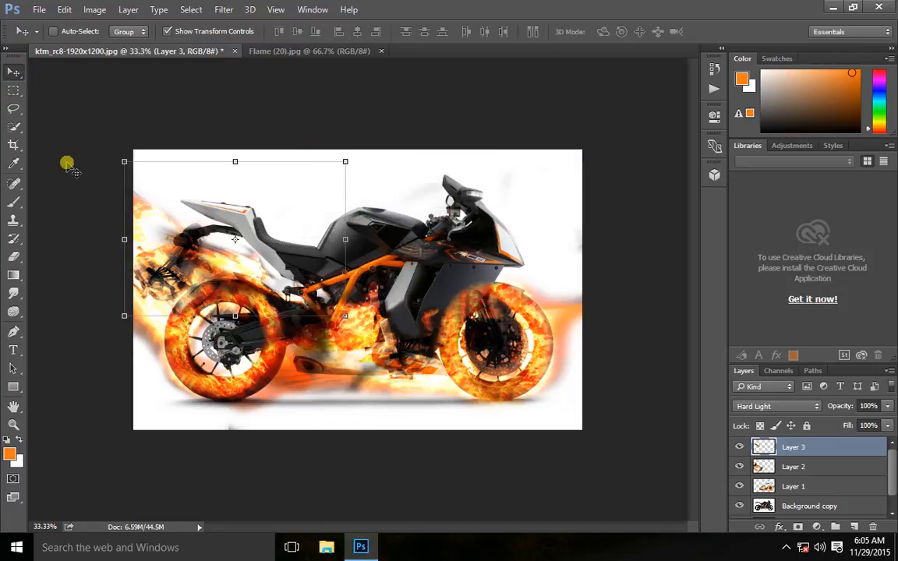
click(14, 108)
click(14, 90)
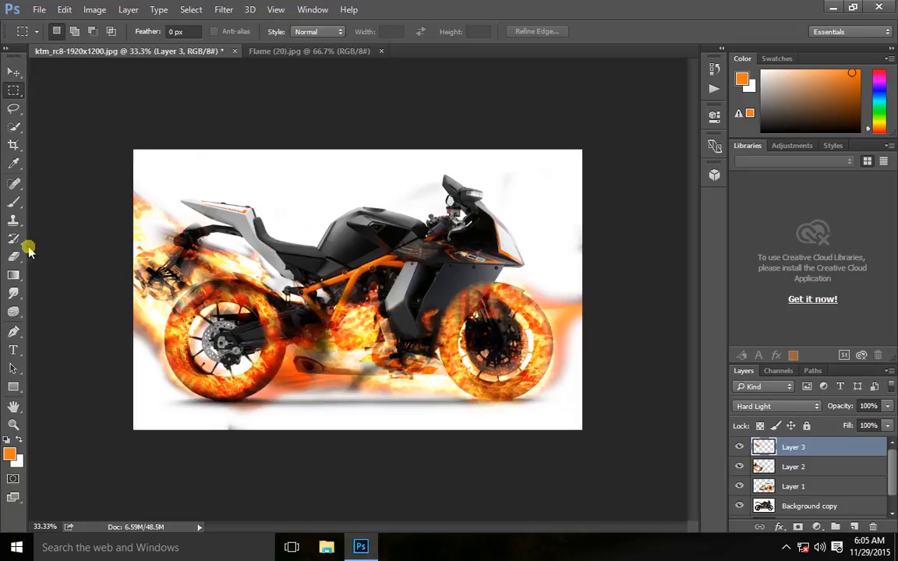
Clone flames from the rear tire's lower part over its upper and front-facing parts on Layer 2 with the 136 px Clone Stamp.
click(14, 221)
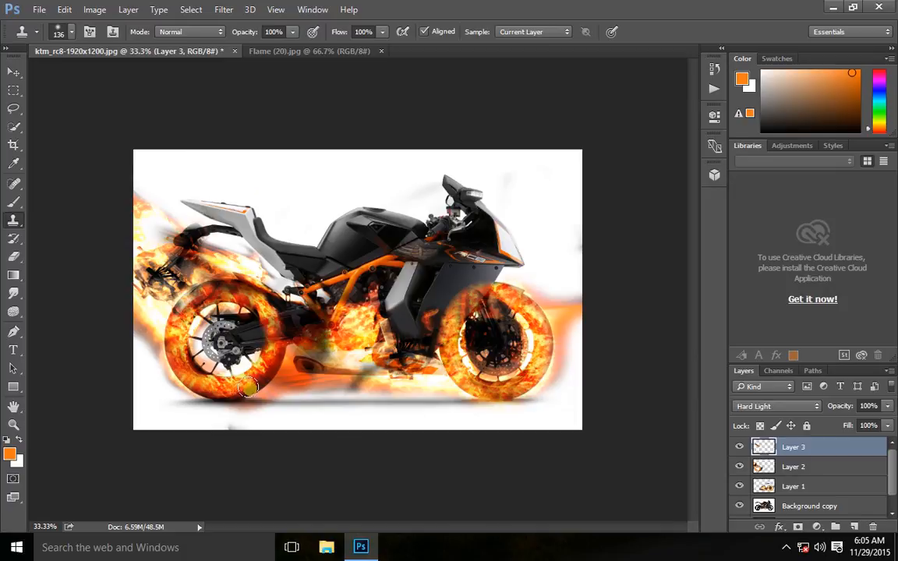
key(alt)
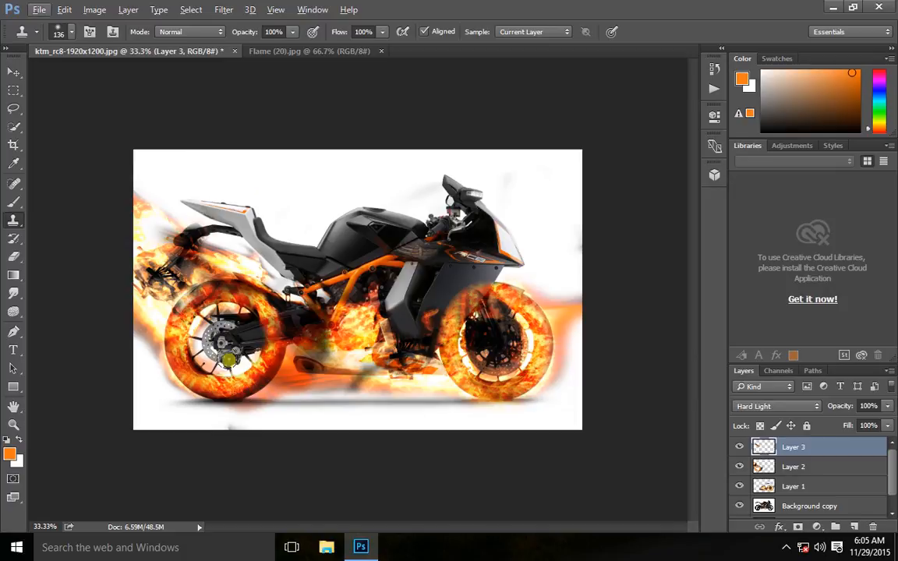
click(779, 467)
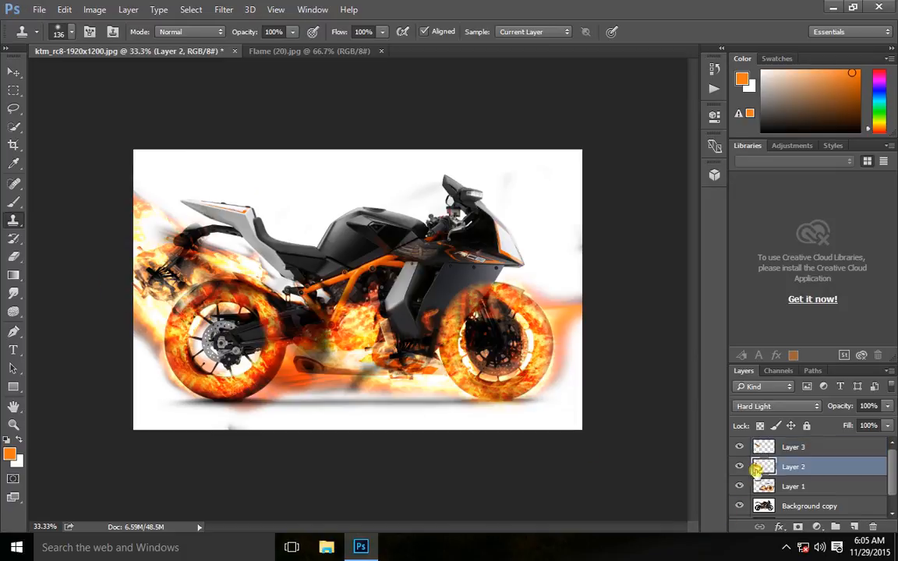
alt+click(242, 386)
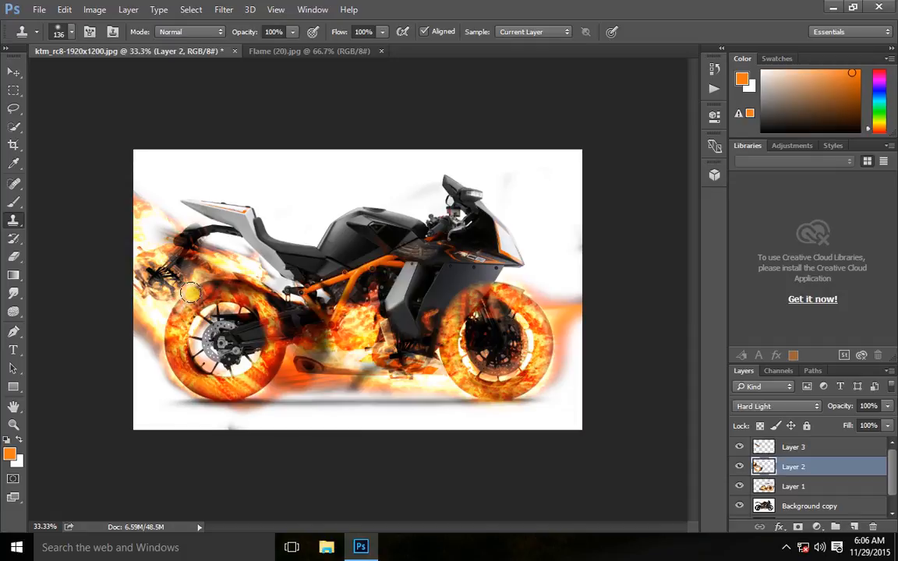
drag(192, 291, 220, 286)
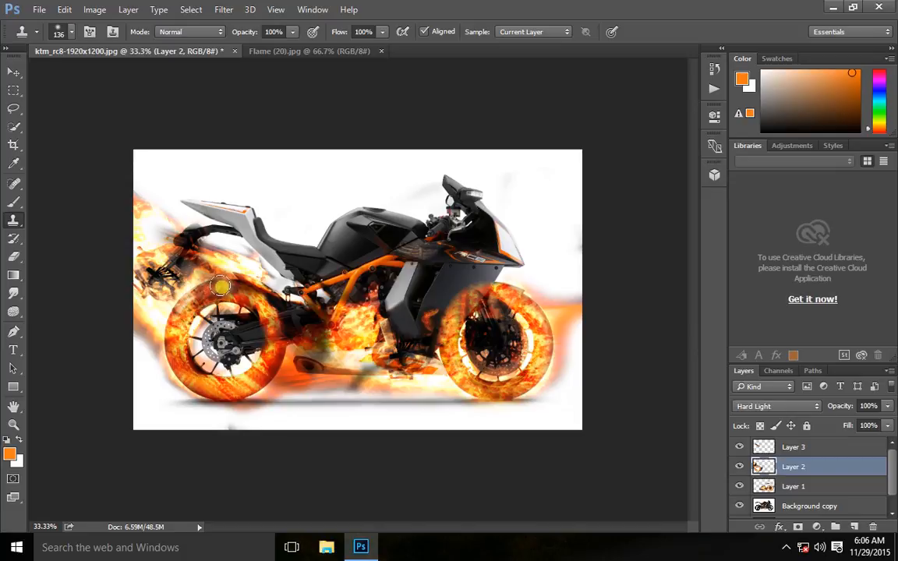
drag(273, 325, 276, 332)
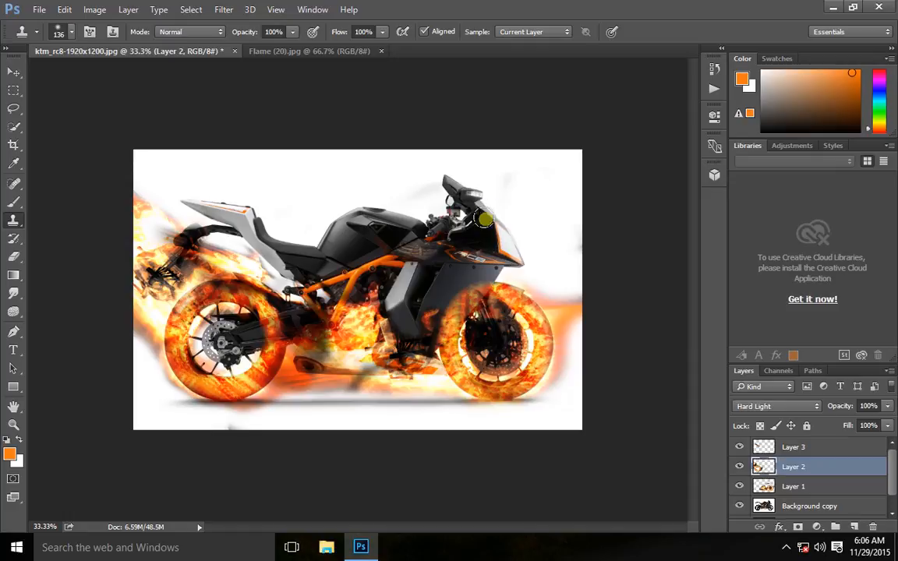
drag(503, 248, 518, 270)
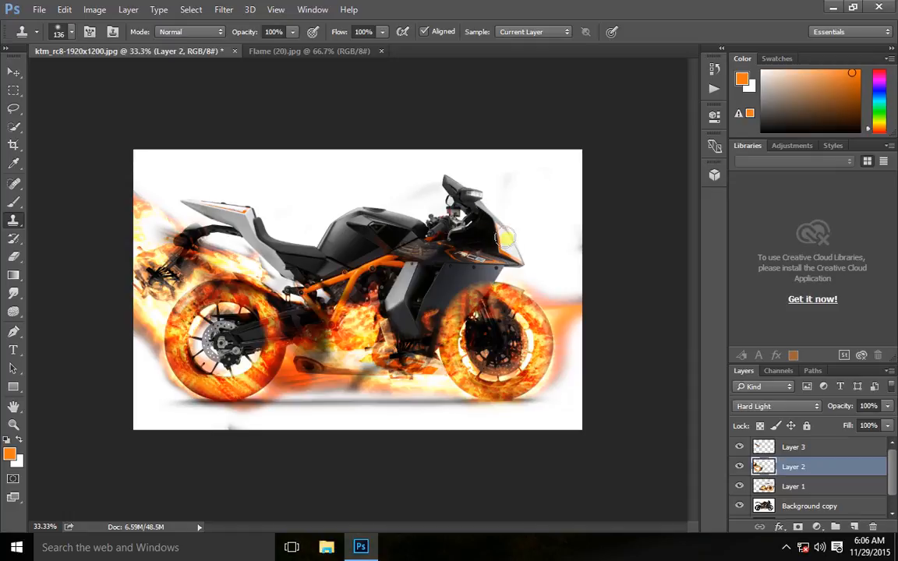
Open the image warm_sun_flare_by_mikeyc_5150-d358m5d from the Sun Ray folder in PHOTOS.
click(37, 10)
click(43, 34)
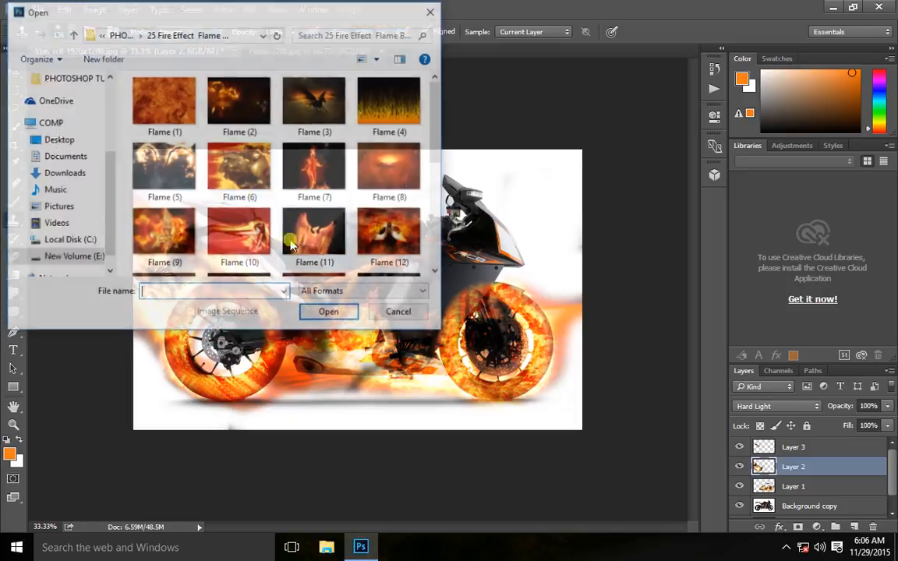
click(131, 37)
scroll(433, 90, down, 3)
drag(437, 96, 439, 94)
scroll(343, 175, down, 1)
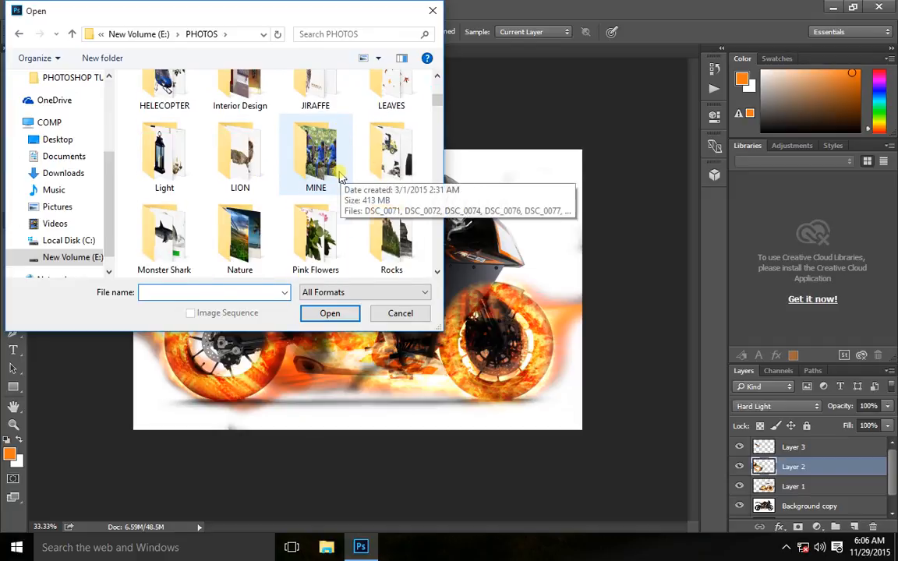
scroll(226, 269, down, 2)
double_click(341, 252)
scroll(292, 217, down, 5)
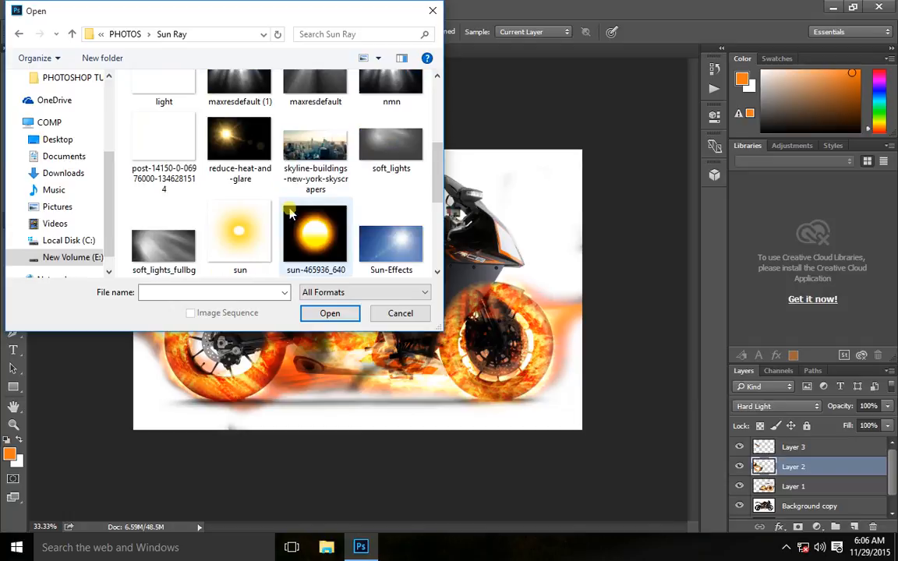
scroll(234, 173, down, 3)
click(163, 212)
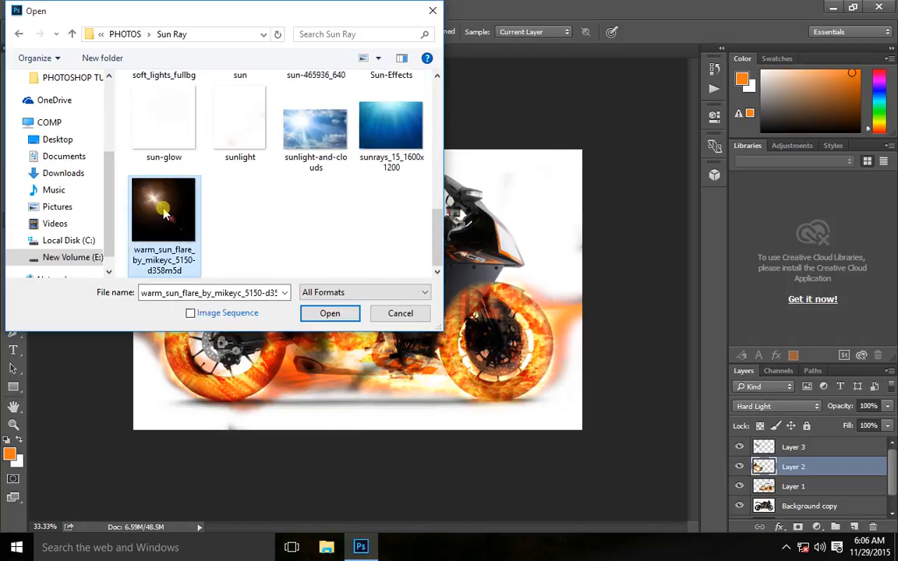
double_click(164, 212)
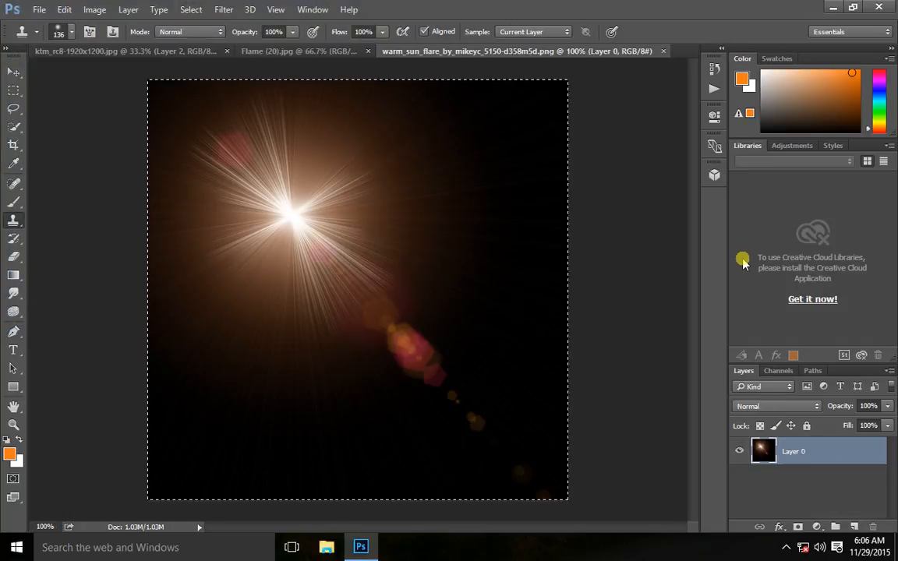
Paste the whole sun flare image into the ktm_rc8 document and move it over the front fairing.
click(89, 55)
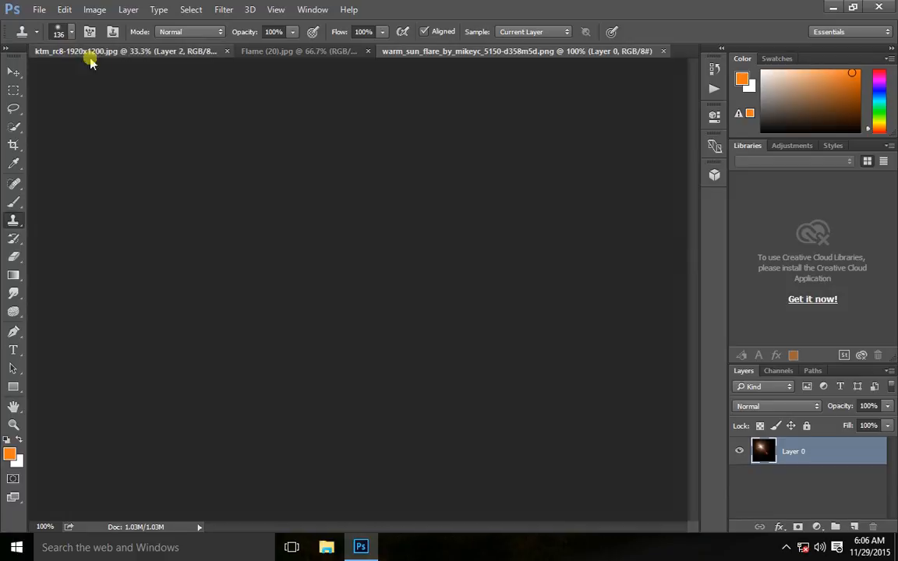
key(ctrl+v)
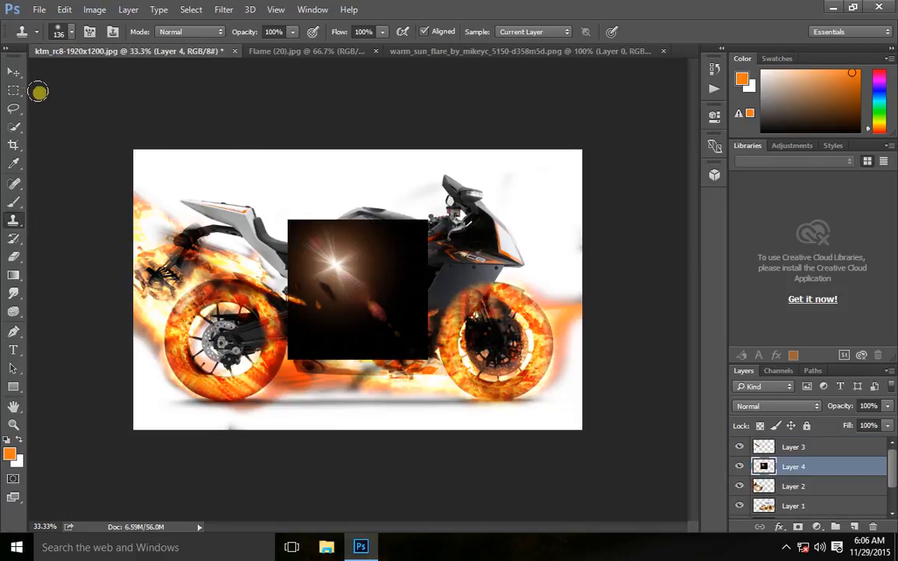
key(v)
drag(343, 279, 513, 238)
Set the flare layer to Lighten and fit it to the headlight, scaled to 96.5% width and 94.5% height.
click(764, 406)
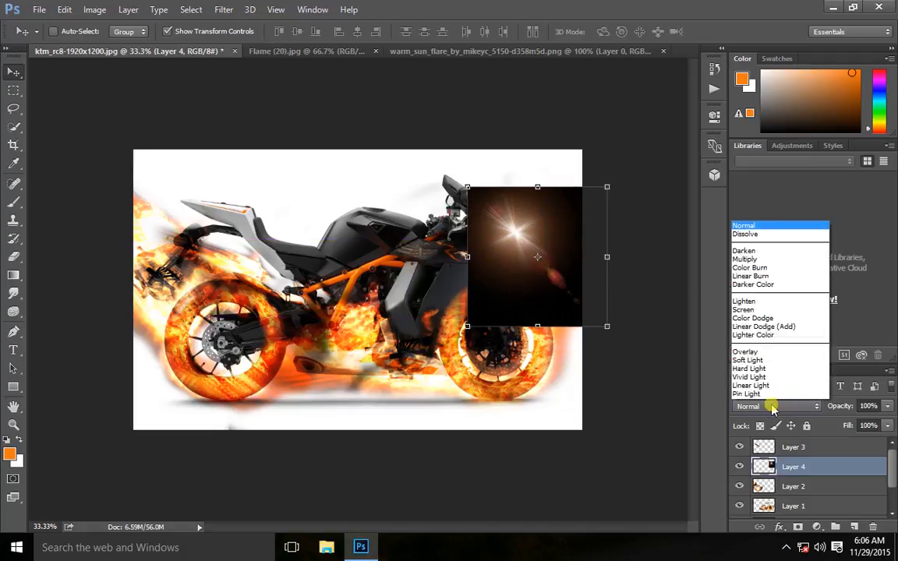
click(747, 210)
drag(520, 243, 502, 246)
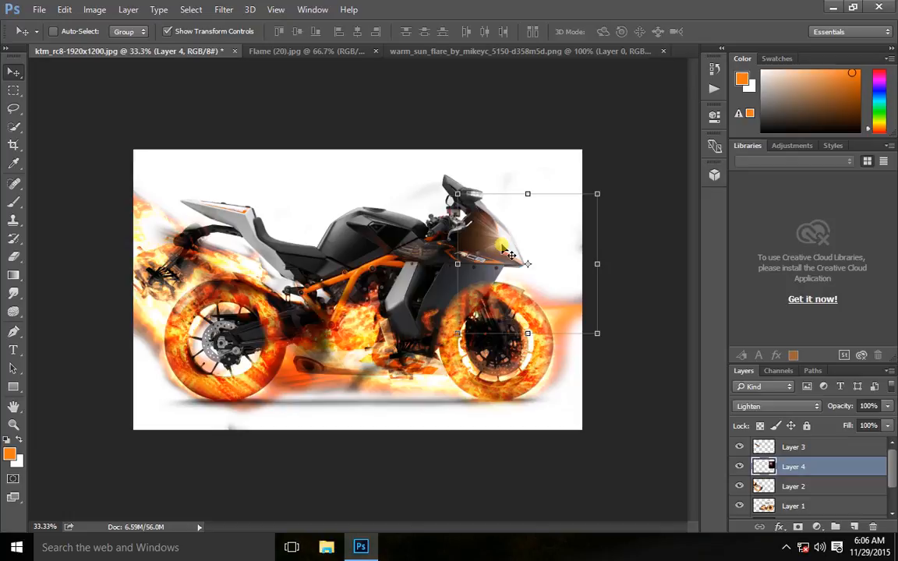
drag(596, 195, 593, 202)
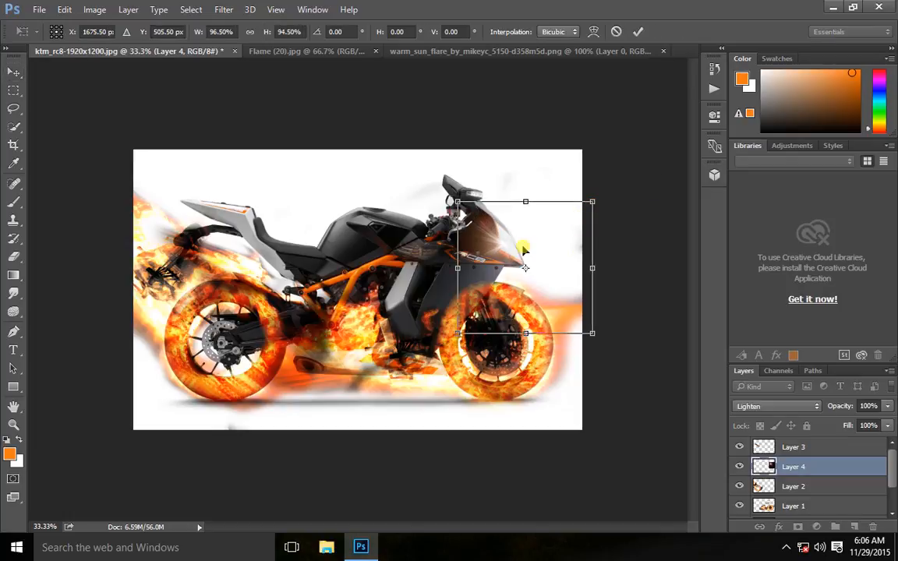
drag(513, 244, 515, 242)
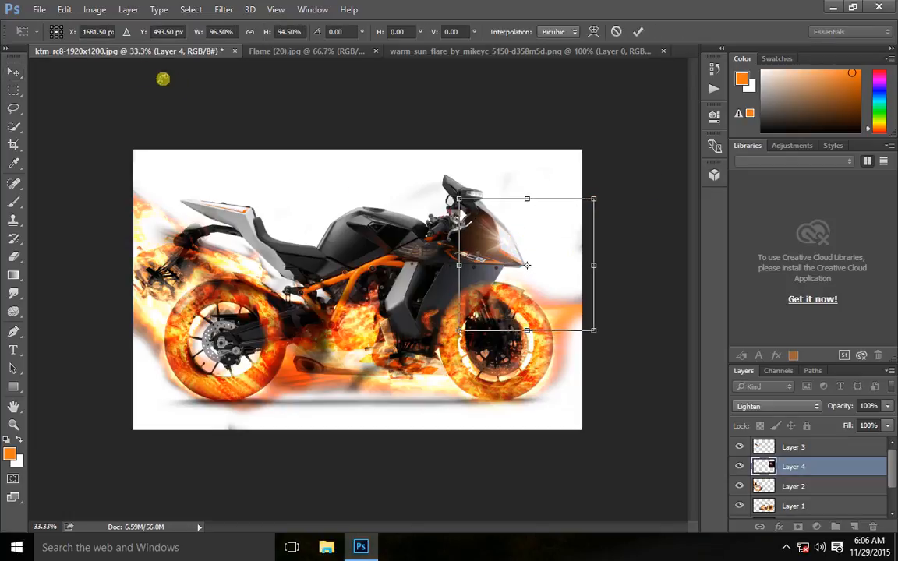
click(12, 71)
click(364, 212)
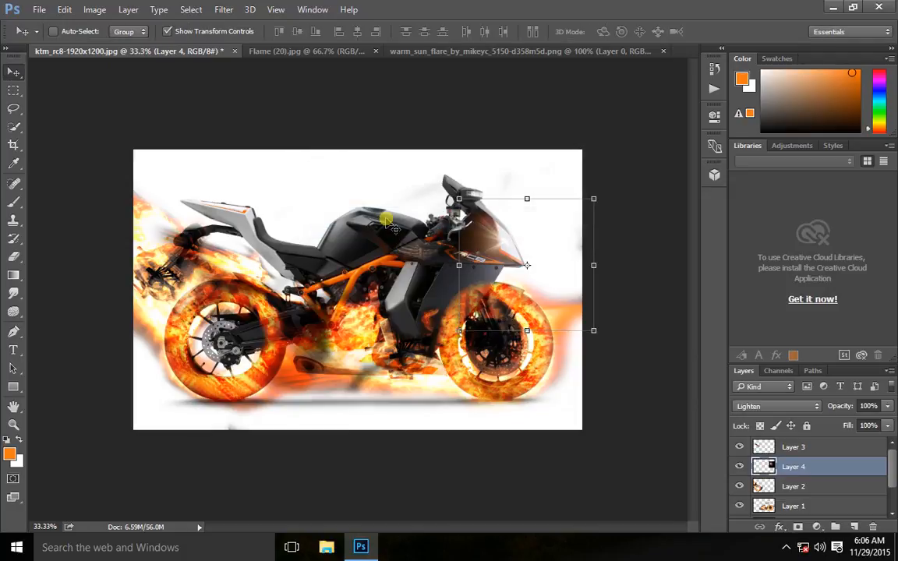
click(12, 91)
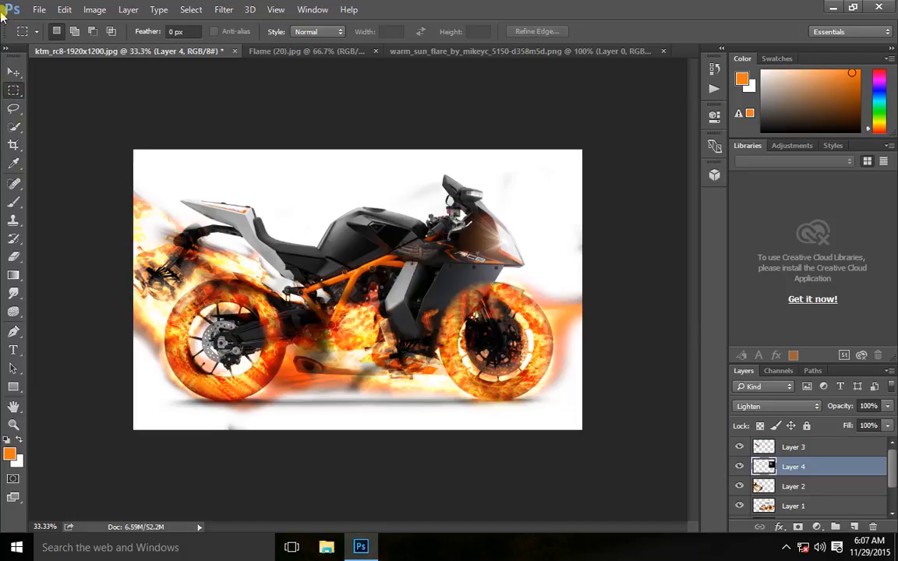
Quit the program and choose to save the changes to the ktm_rc8-1920x1200 document.
click(878, 7)
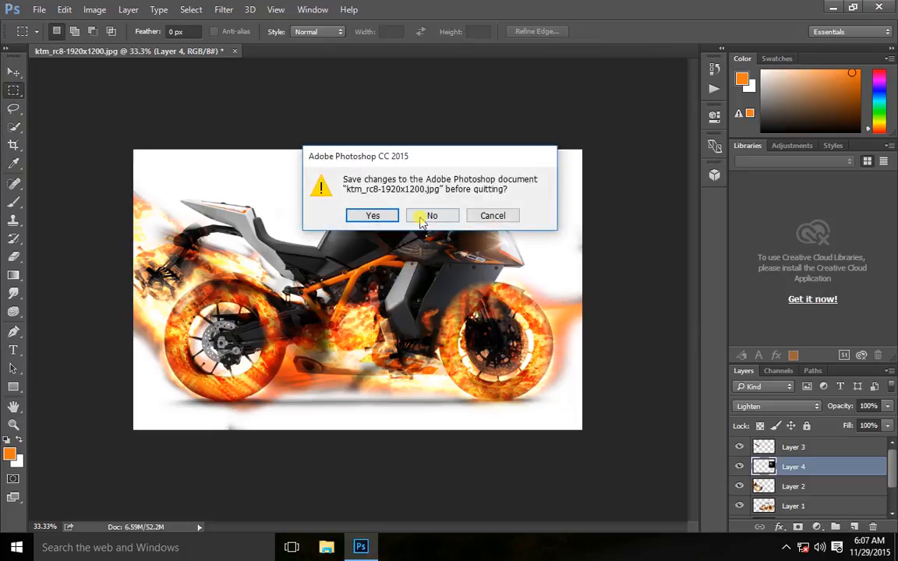
click(372, 215)
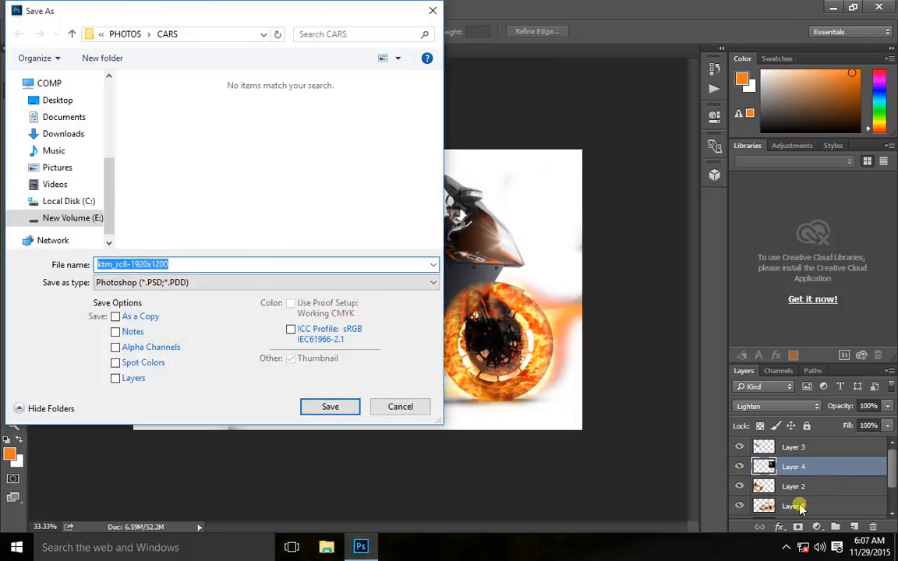